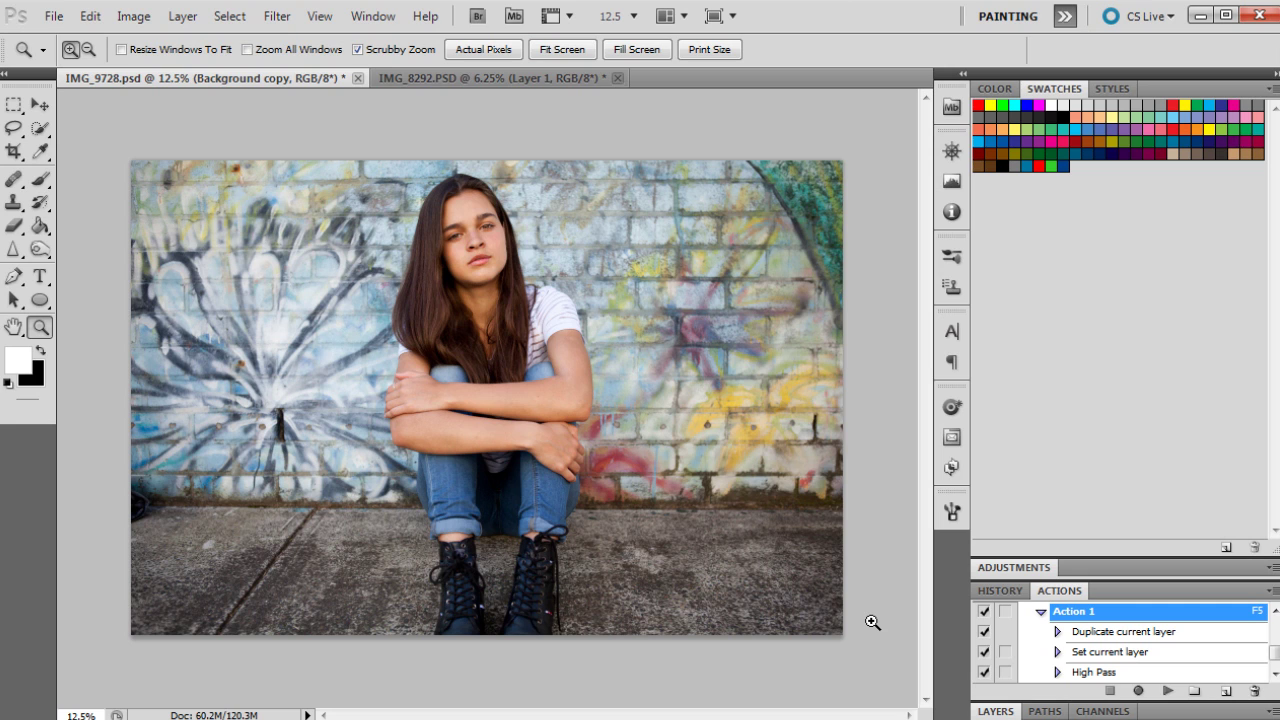
- Expand the Layers panel to show Background copy above the locked Background layer
{"action": "left_click", "coordinate": [996, 711]}
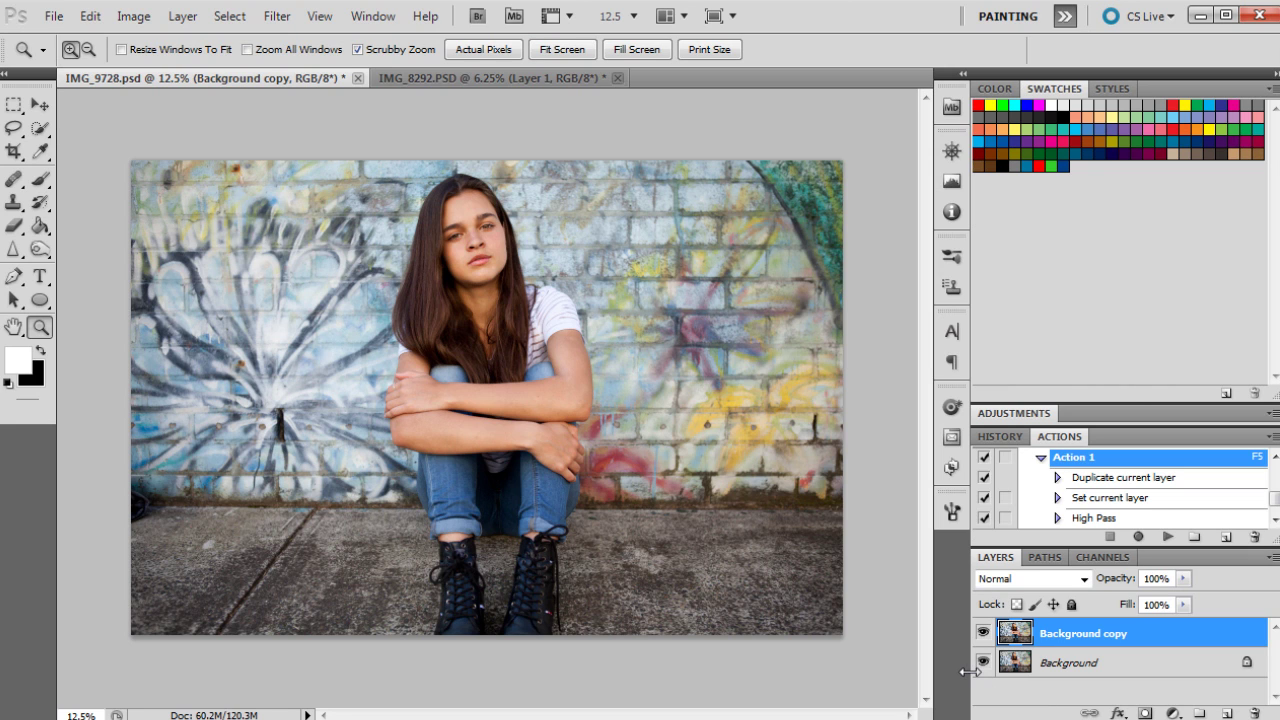
- Add a Solid Color fill layer in a very dark, near-black purple
{"action": "left_click", "coordinate": [1173, 713]}
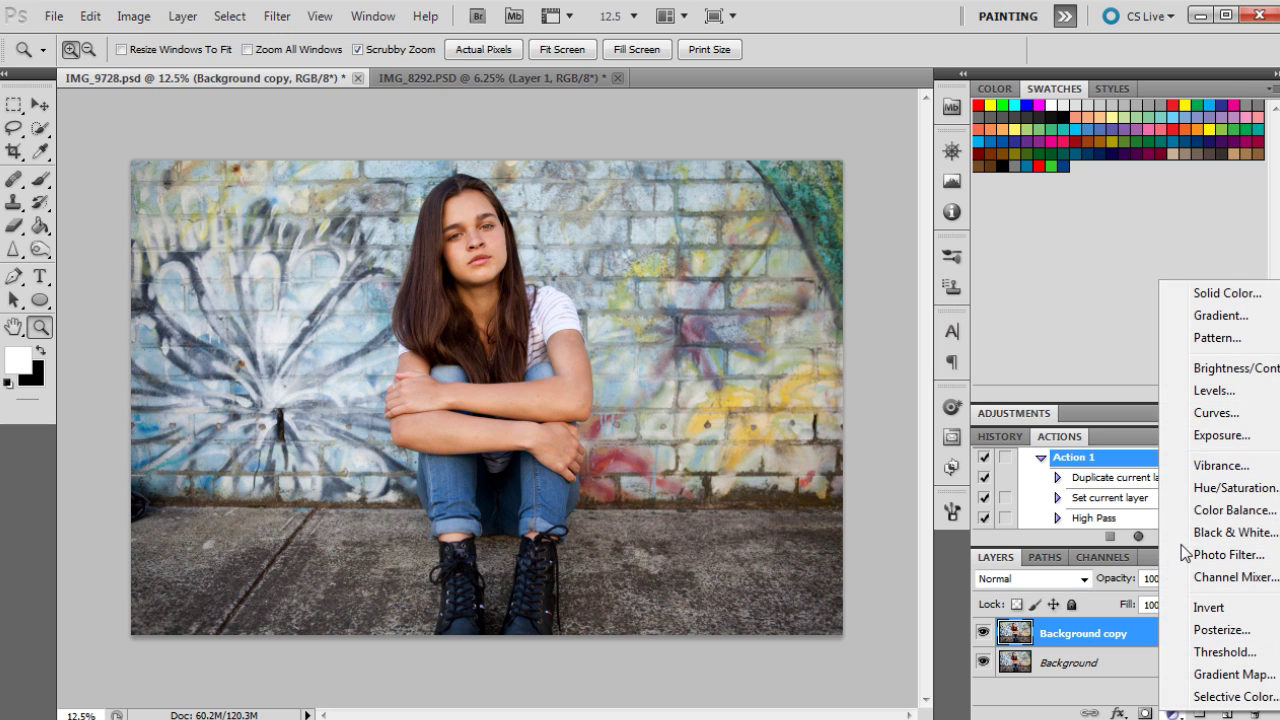
{"action": "left_click", "coordinate": [1272, 294]}
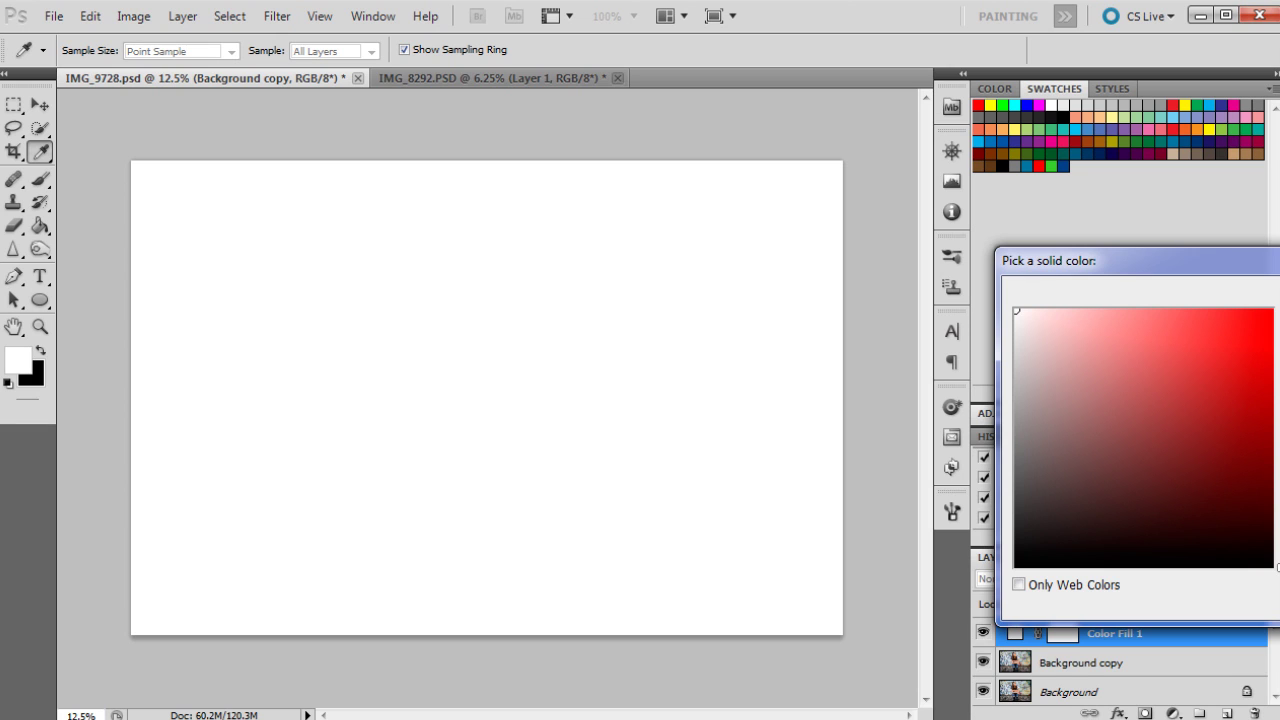
{"action": "left_click", "coordinate": [1271, 544]}
{"action": "mouse_move", "coordinate": [1271, 544]}
{"action": "left_mouse_down"}
{"action": "mouse_move", "coordinate": [1271, 453]}
{"action": "mouse_move", "coordinate": [1271, 537]}
{"action": "mouse_move", "coordinate": [1136, 533]}
{"action": "left_mouse_up"}
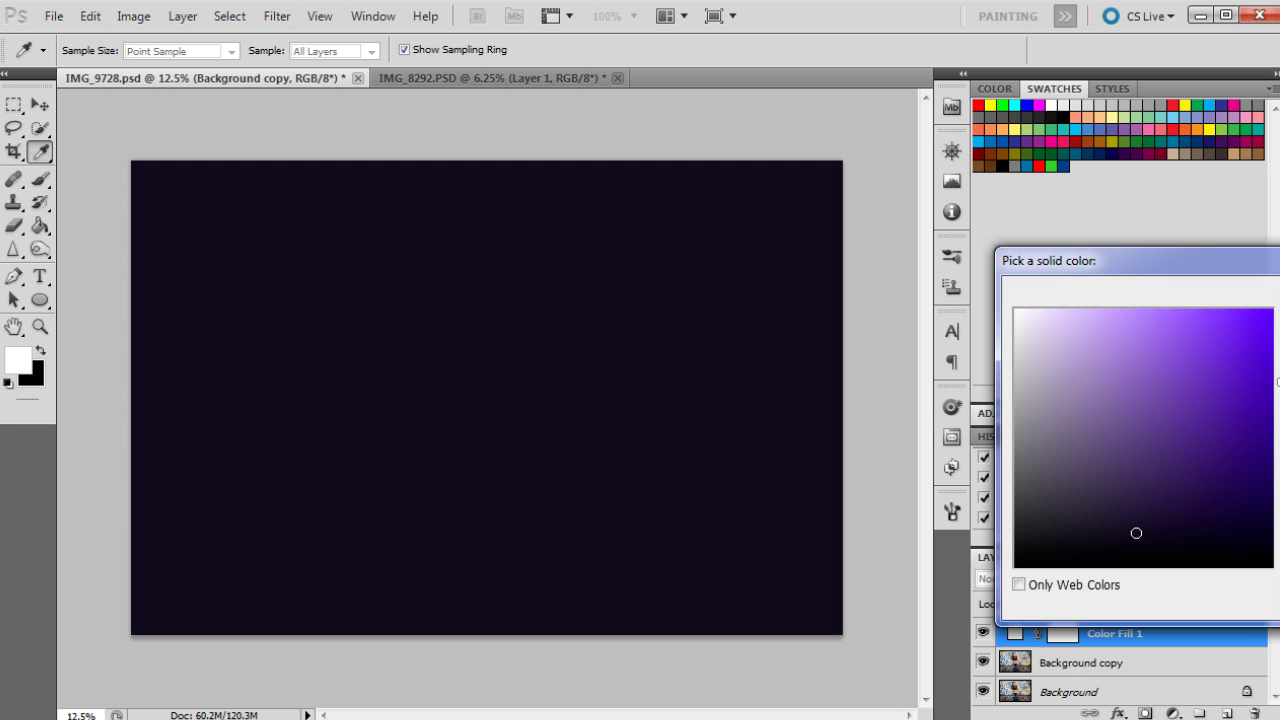
{"action": "key", "text": "Return"}
- Blend the dark fill as Soft Light at 34% opacity and toggle it to compare
{"action": "key", "text": "z"}
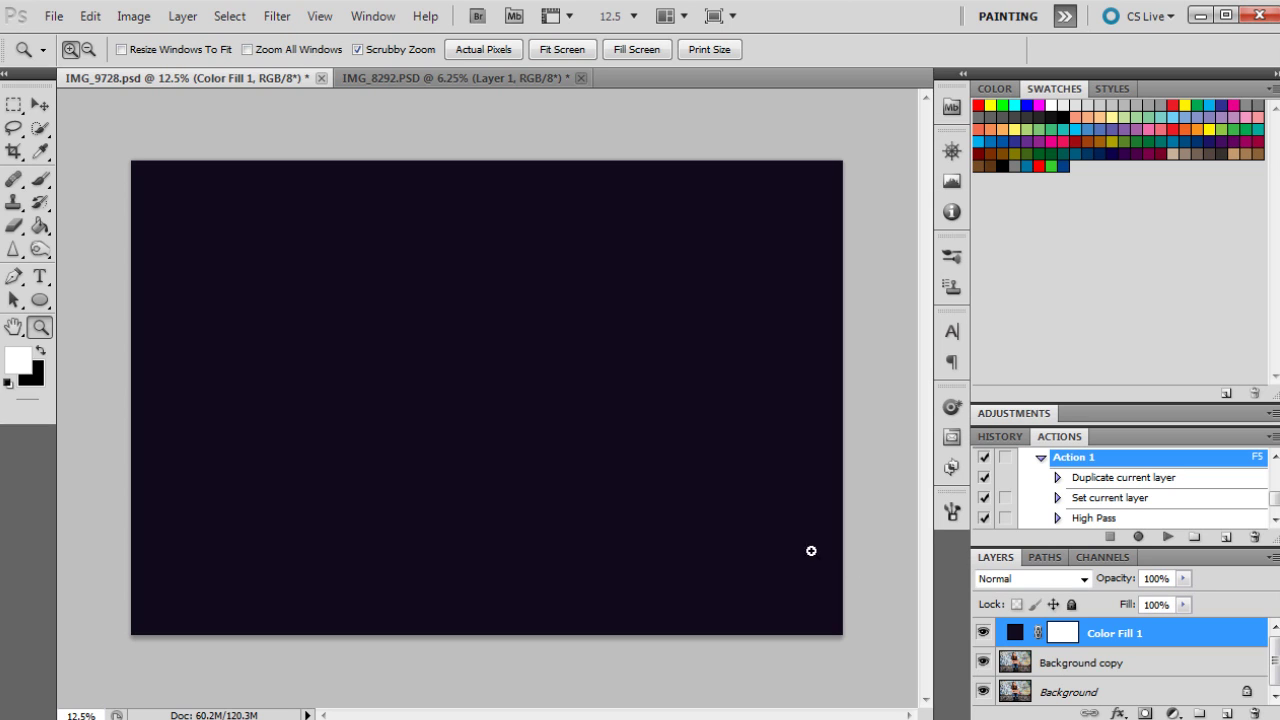
{"action": "left_click", "coordinate": [1020, 585]}
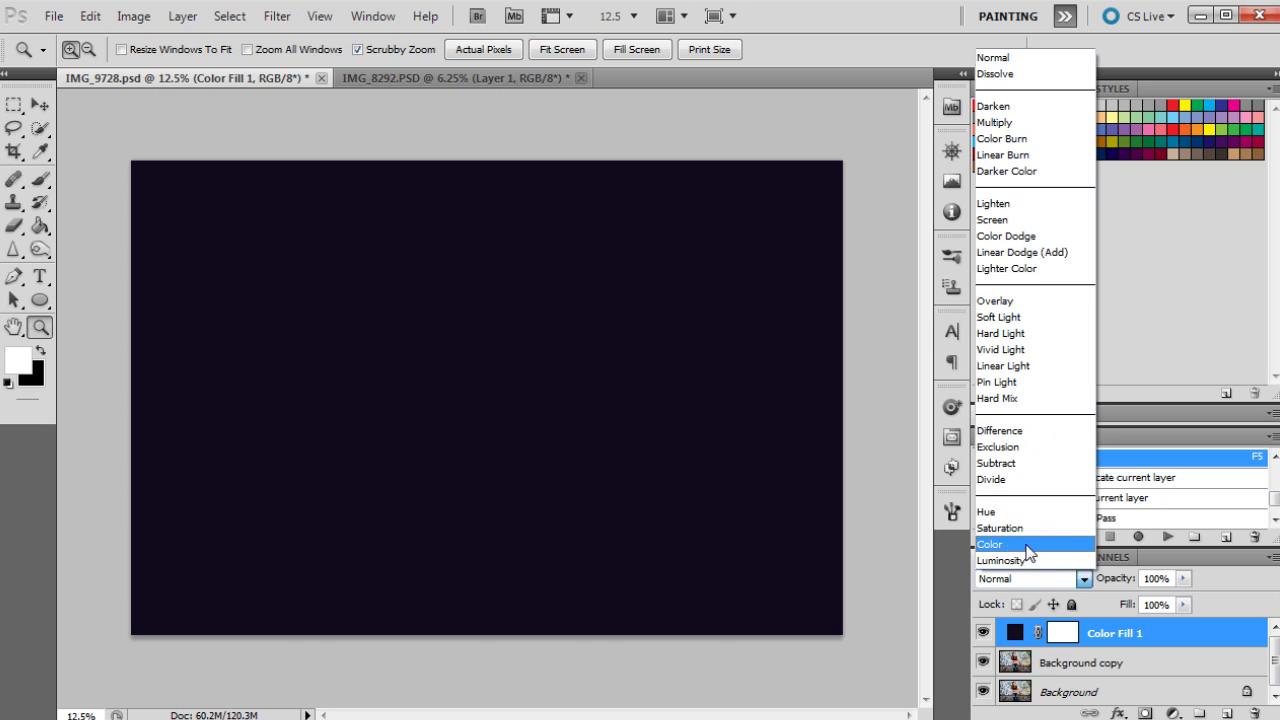
{"action": "left_click", "coordinate": [998, 314]}
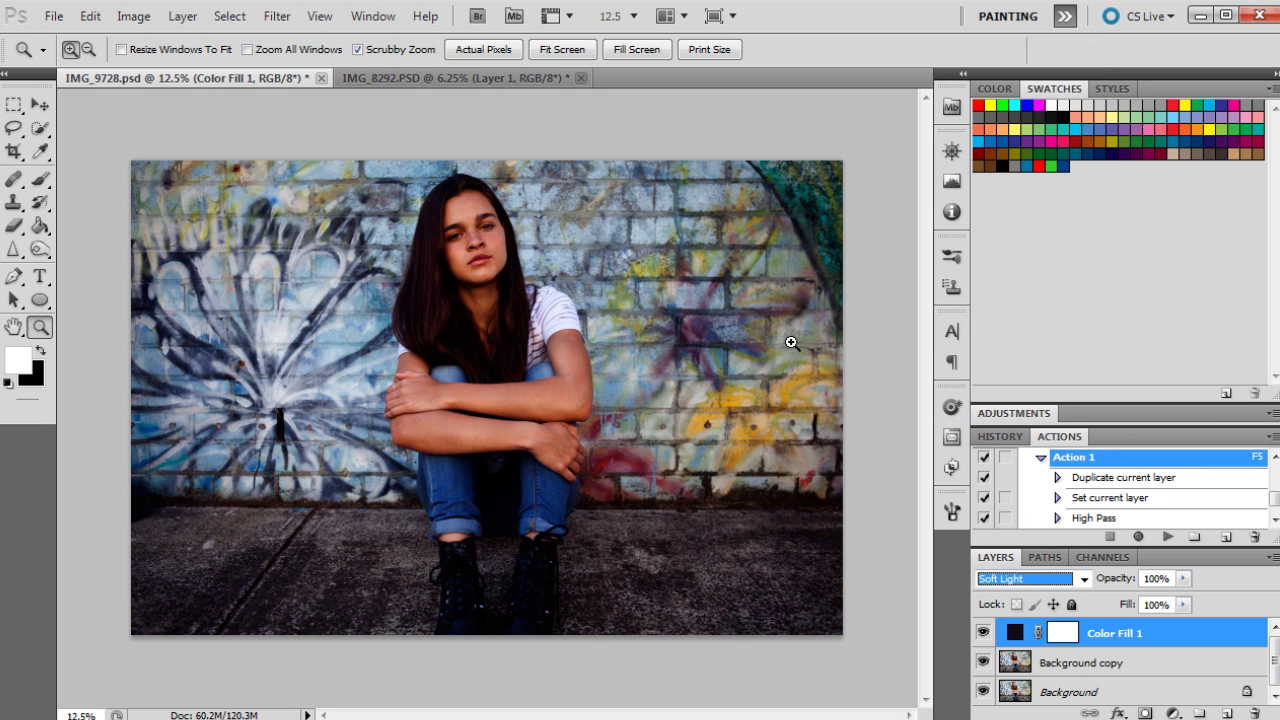
{"action": "left_click", "coordinate": [1182, 578]}
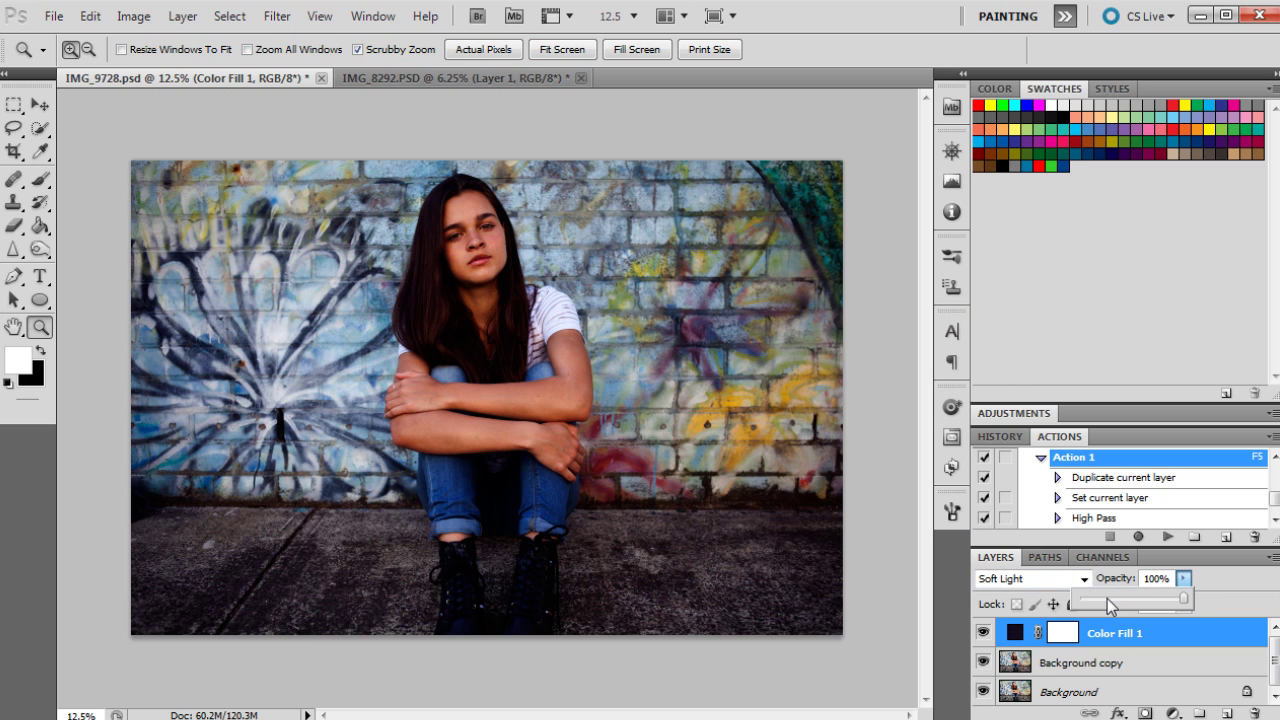
{"action": "left_click", "coordinate": [1107, 598]}
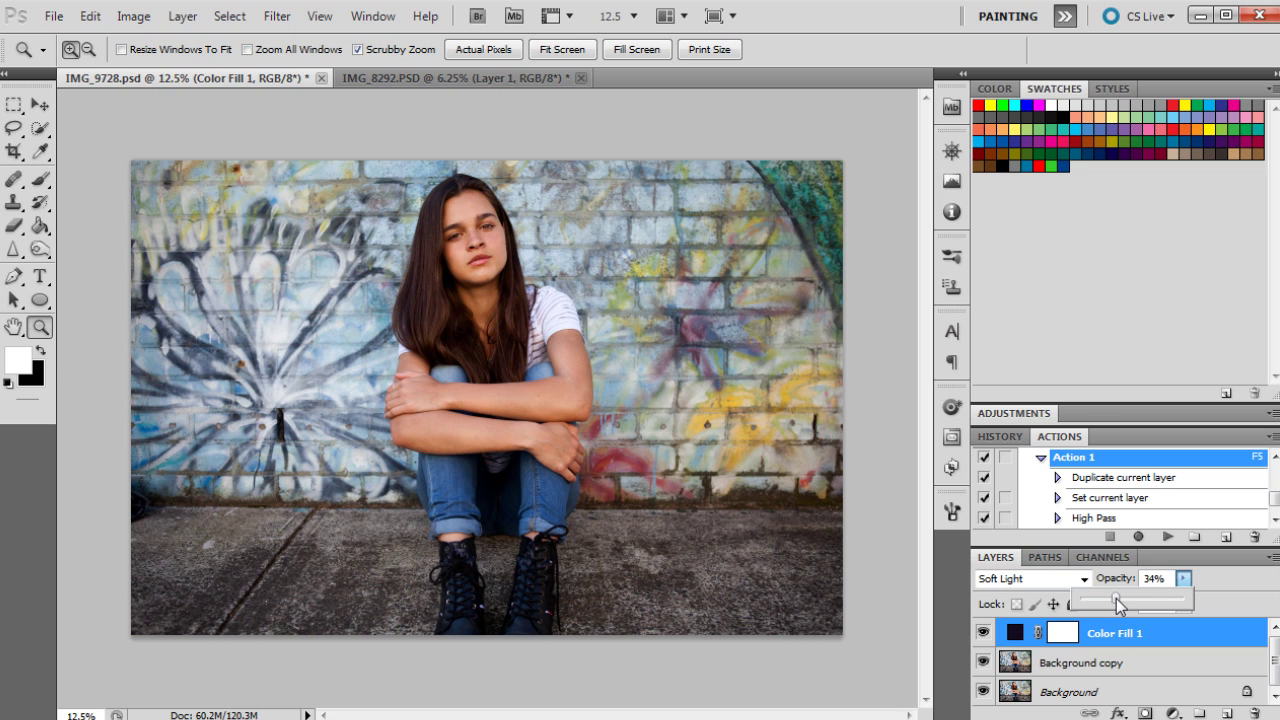
{"action": "left_click", "coordinate": [983, 634]}
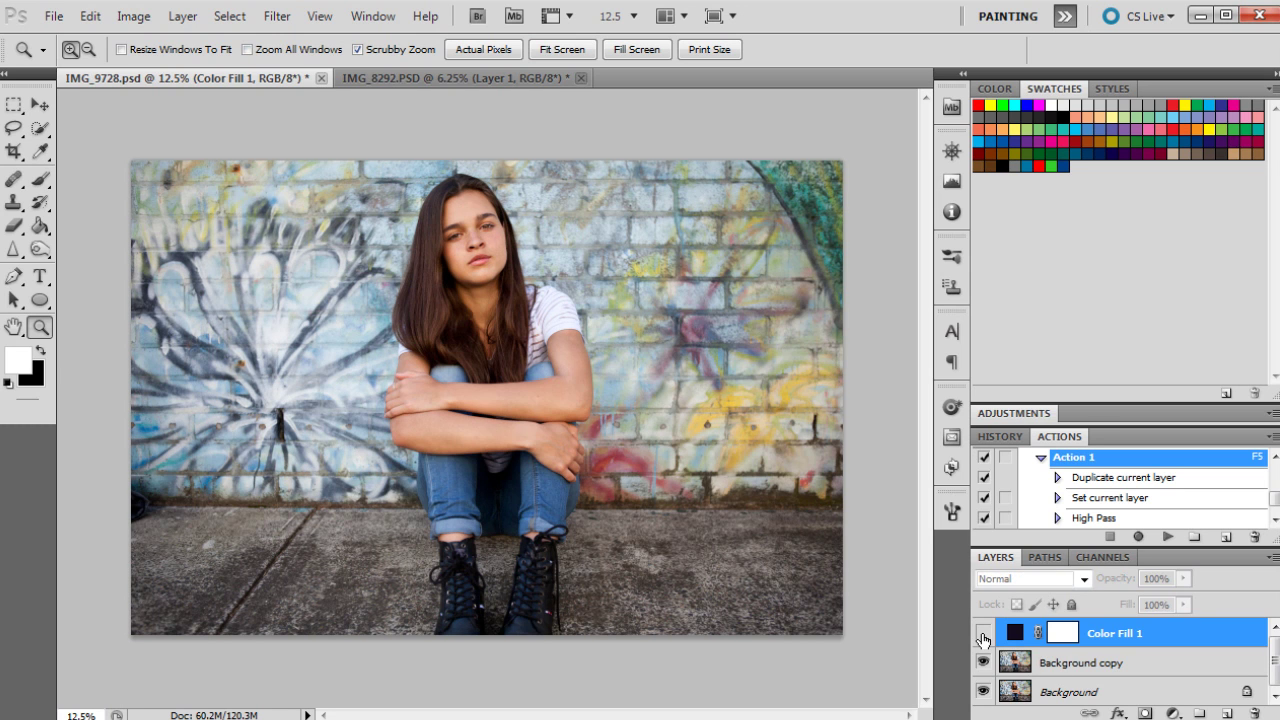
{"action": "left_click", "coordinate": [983, 634]}
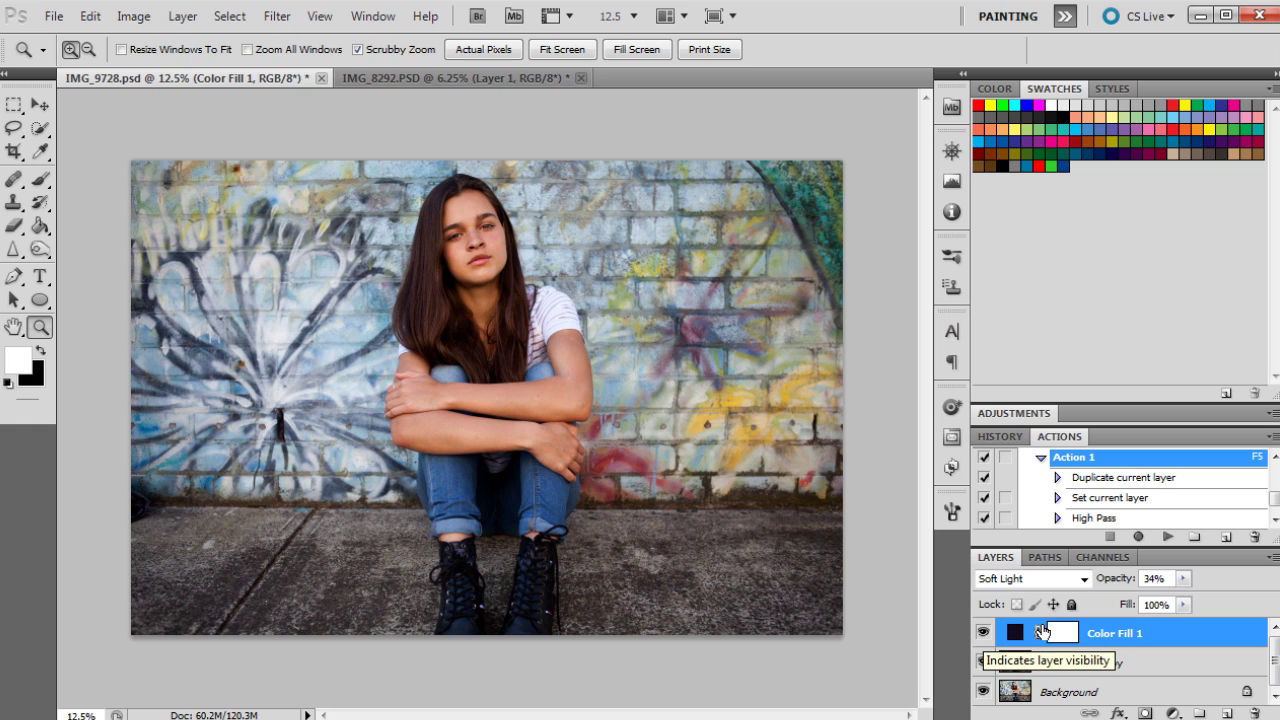
- Add a second Solid Color fill layer in a muted blue-purple
{"action": "left_click", "coordinate": [1172, 713]}
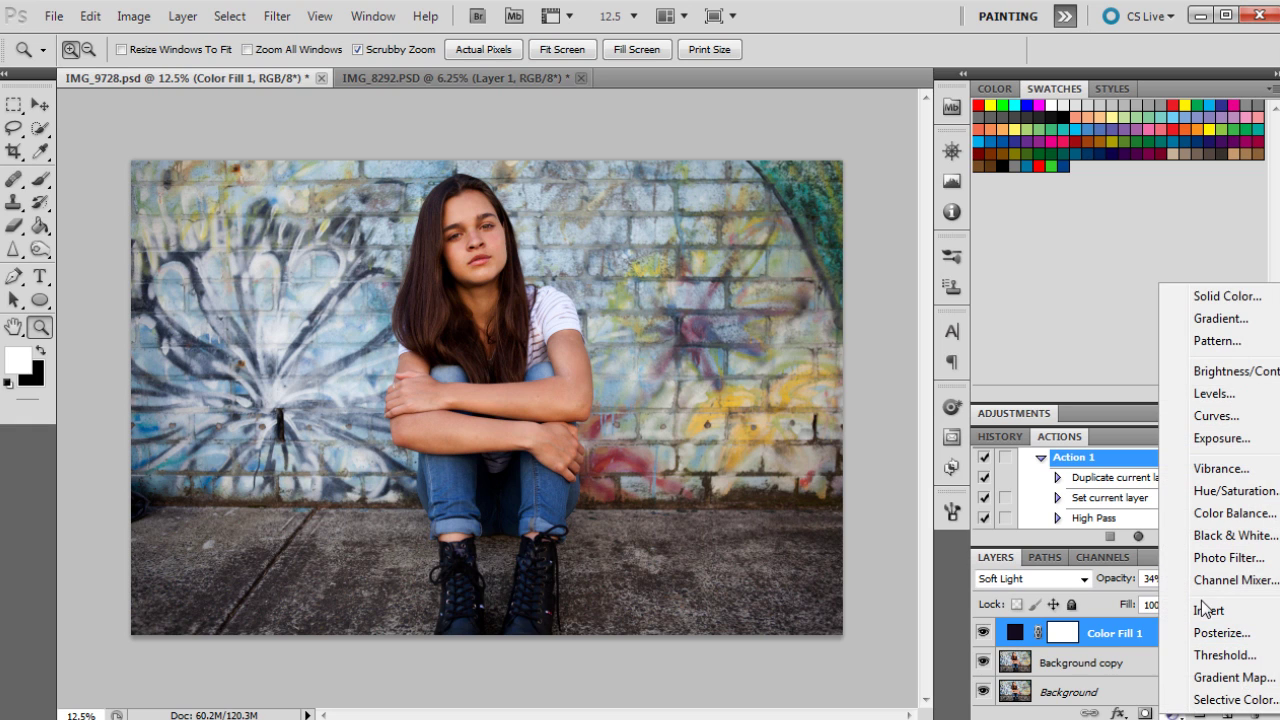
{"action": "left_click", "coordinate": [1224, 296]}
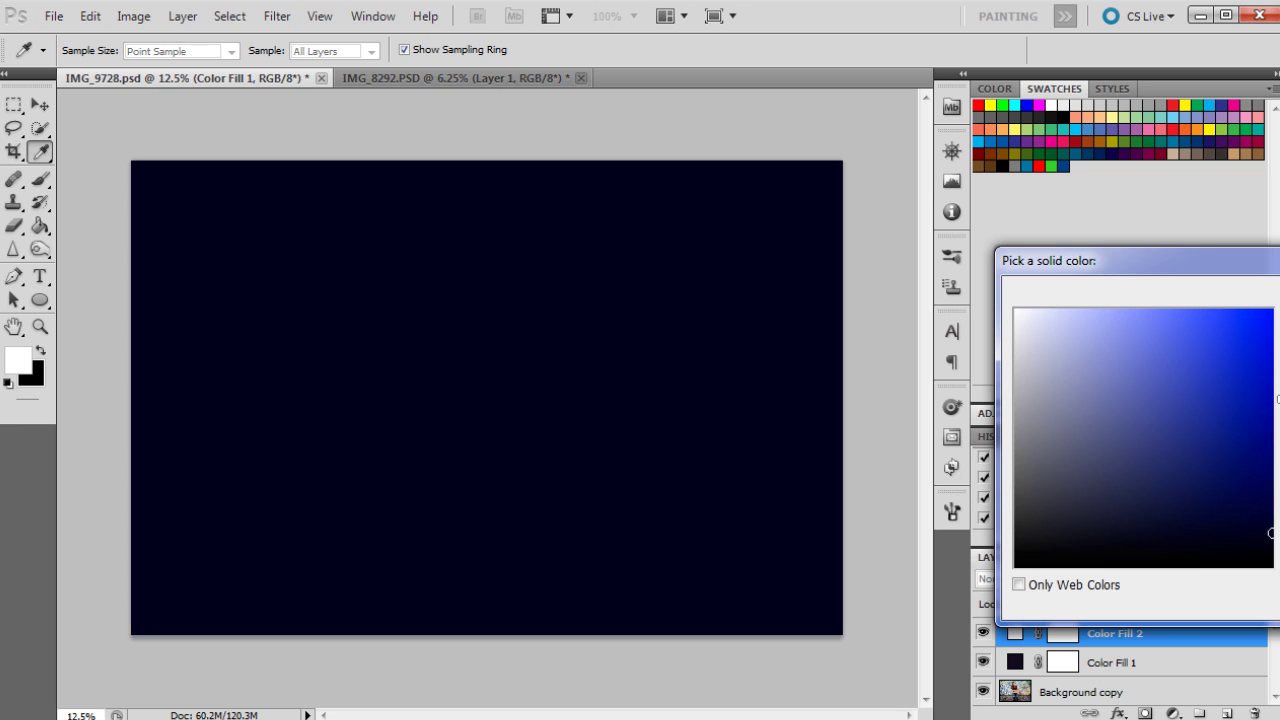
{"action": "left_click_drag", "start_coordinate": [1272, 533], "coordinate": [1268, 386]}
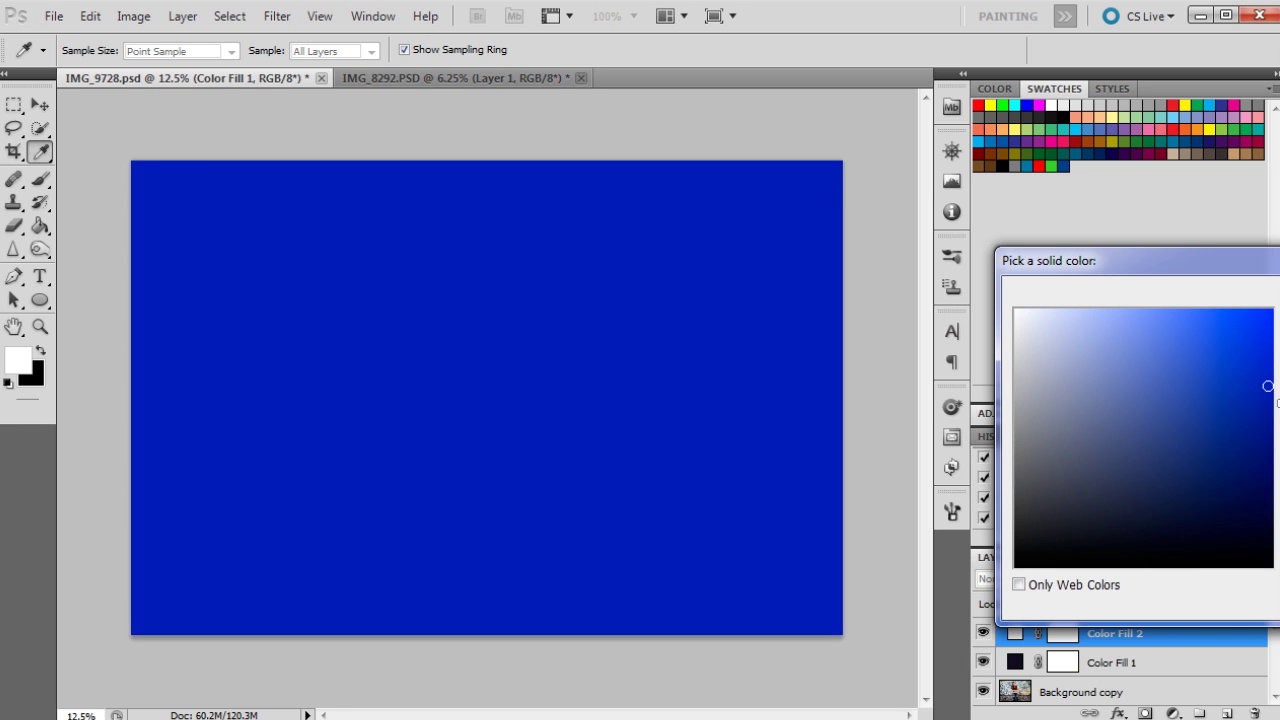
{"action": "key", "text": "Return"}
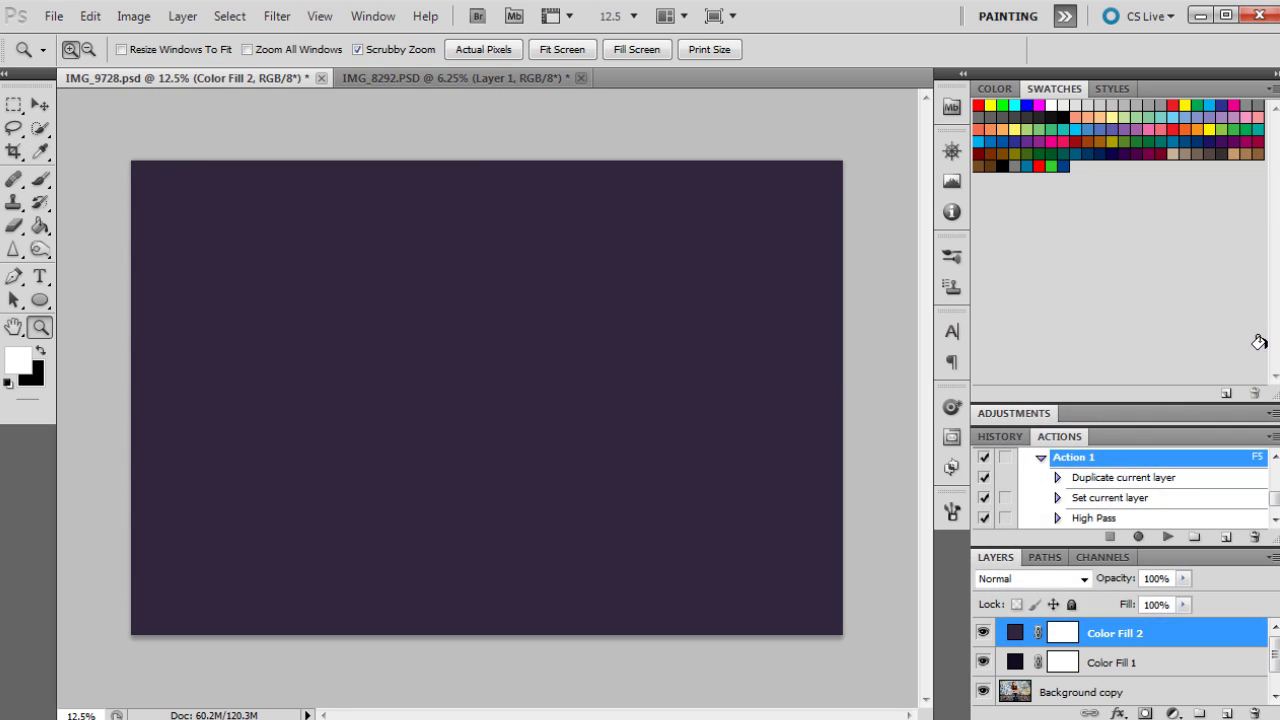
- Set the second fill to Lighten blend mode at 27% opacity
{"action": "left_click", "coordinate": [1065, 582]}
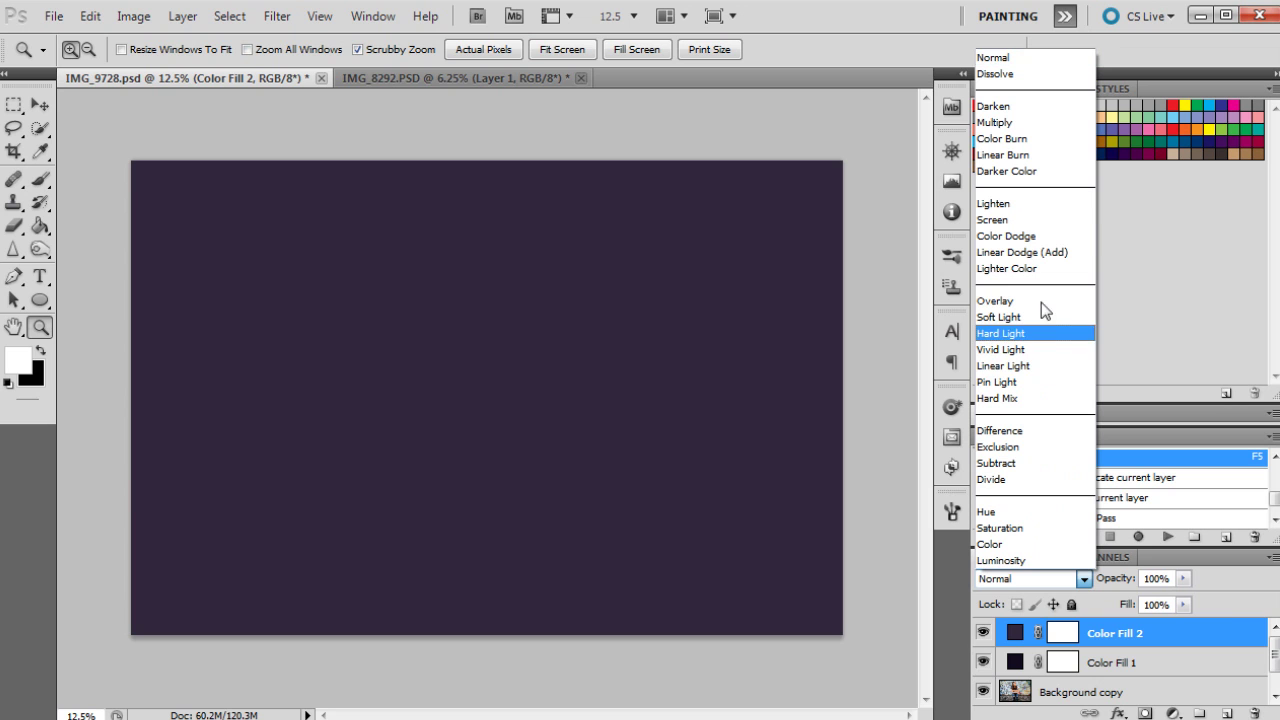
{"action": "left_click", "coordinate": [1026, 204]}
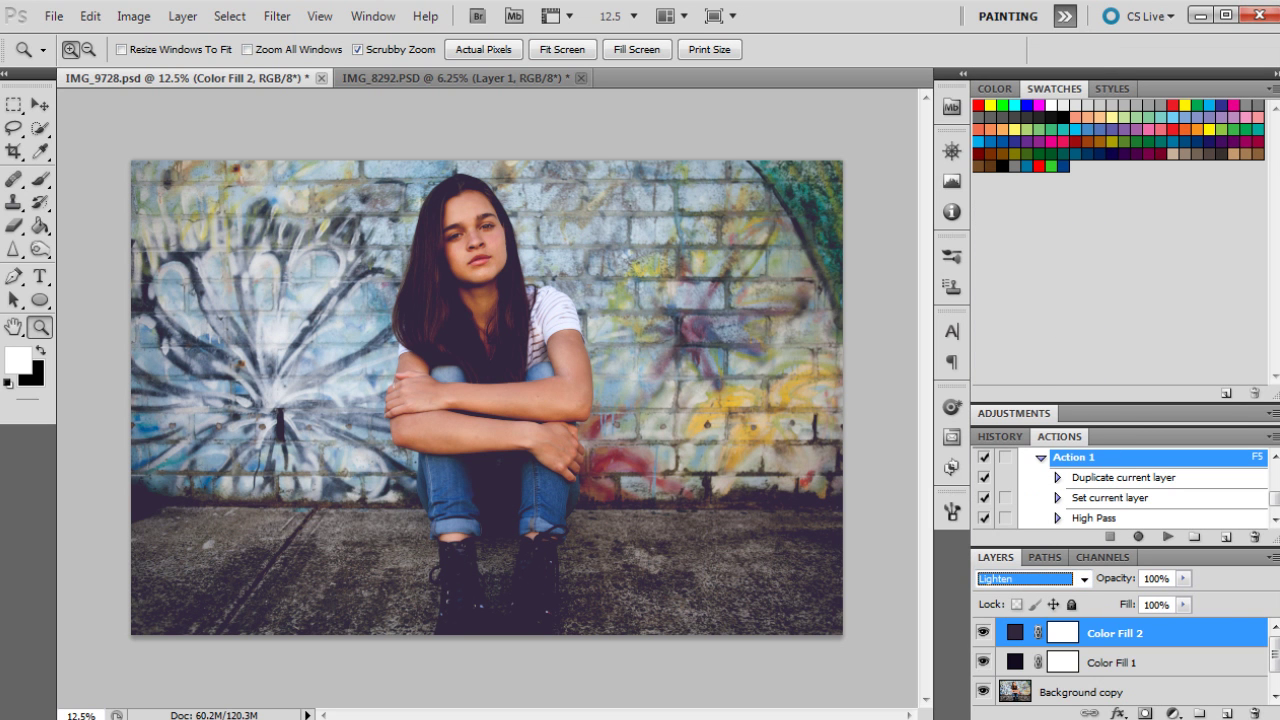
{"action": "left_click", "coordinate": [1183, 578]}
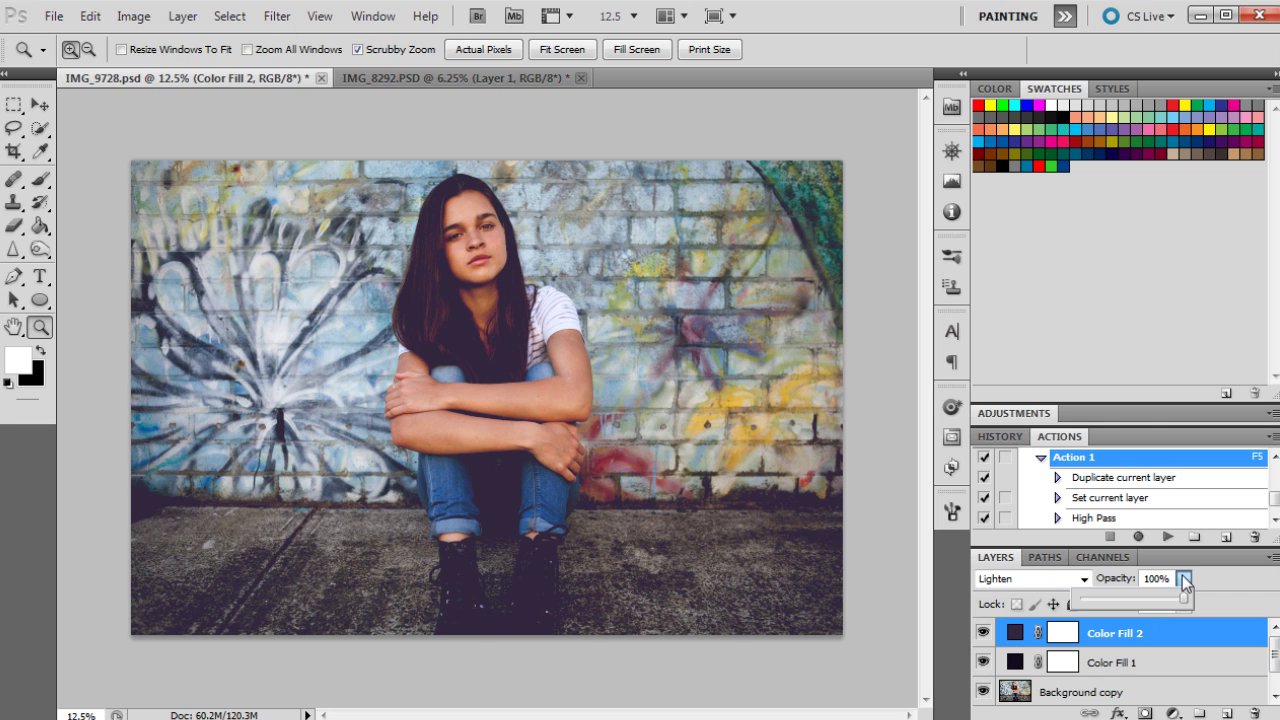
{"action": "left_click", "coordinate": [1100, 604]}
{"action": "left_click_drag", "start_coordinate": [1100, 604], "coordinate": [1112, 604]}
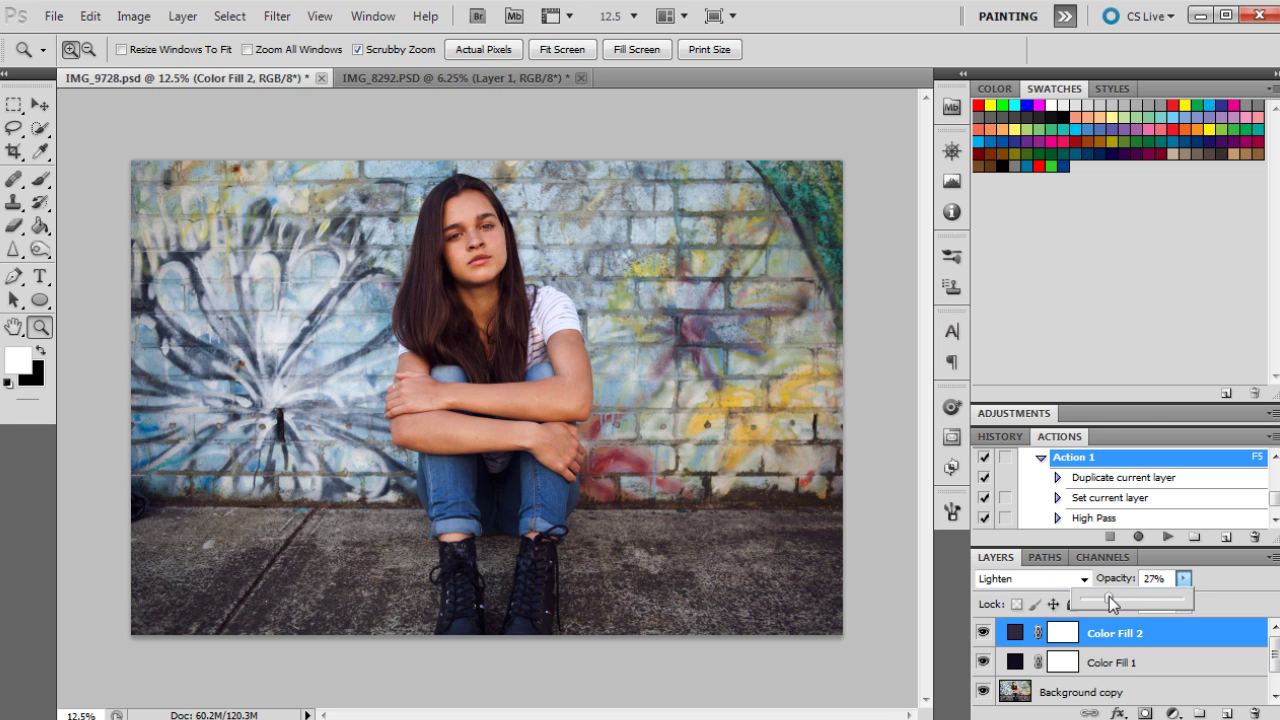
{"action": "left_click", "coordinate": [1188, 580]}
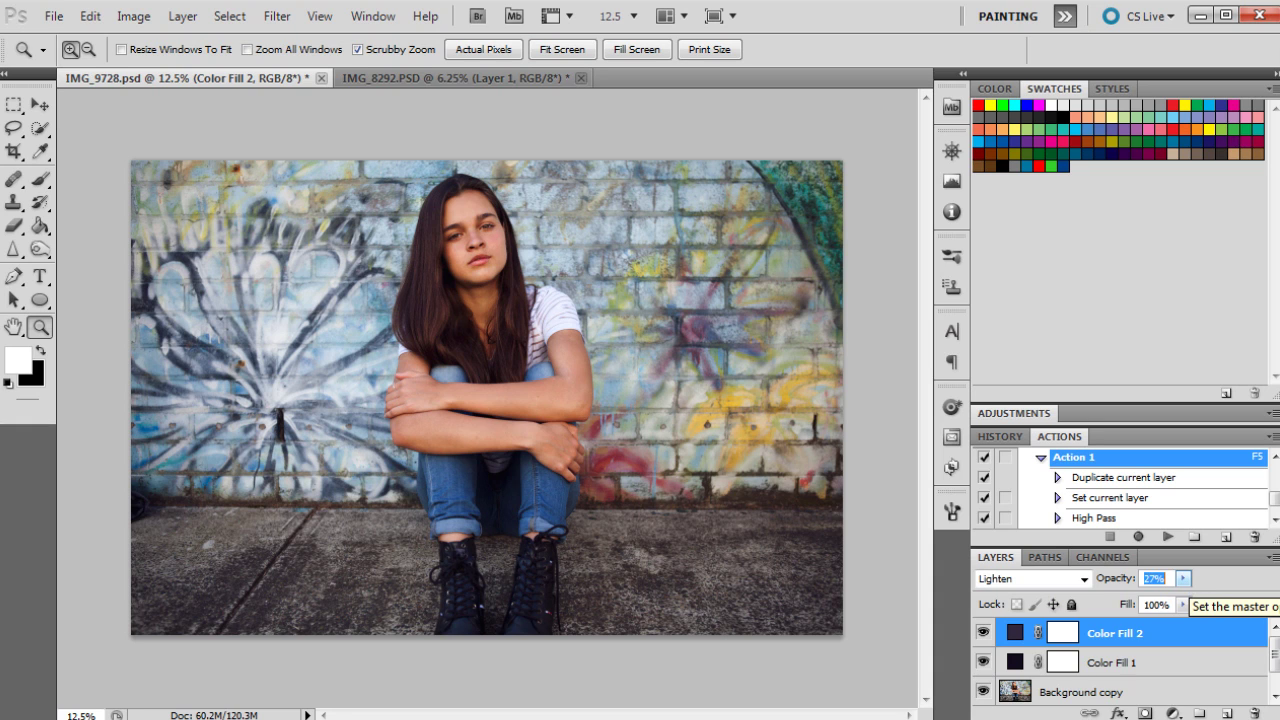
{"action": "key", "text": "Return"}
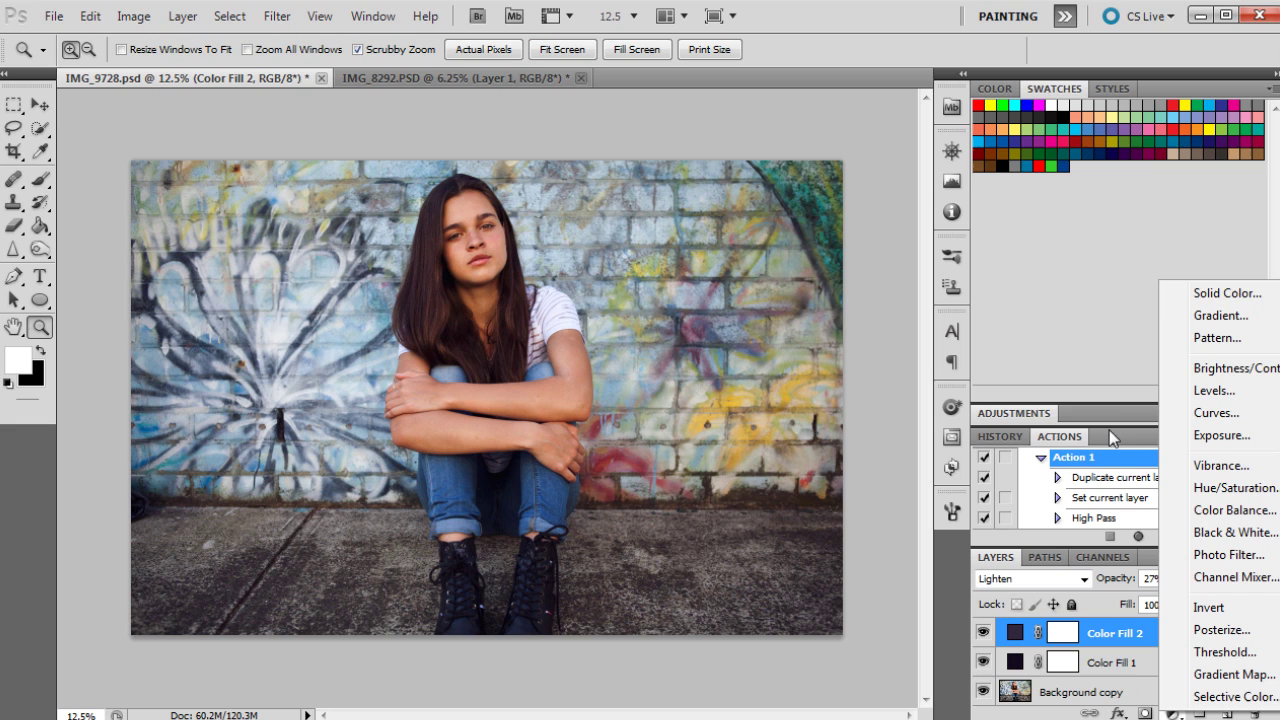
- Add a third Solid Color fill layer in bright cyan teal
{"action": "left_click", "coordinate": [1173, 713]}
{"action": "left_click", "coordinate": [1200, 292]}
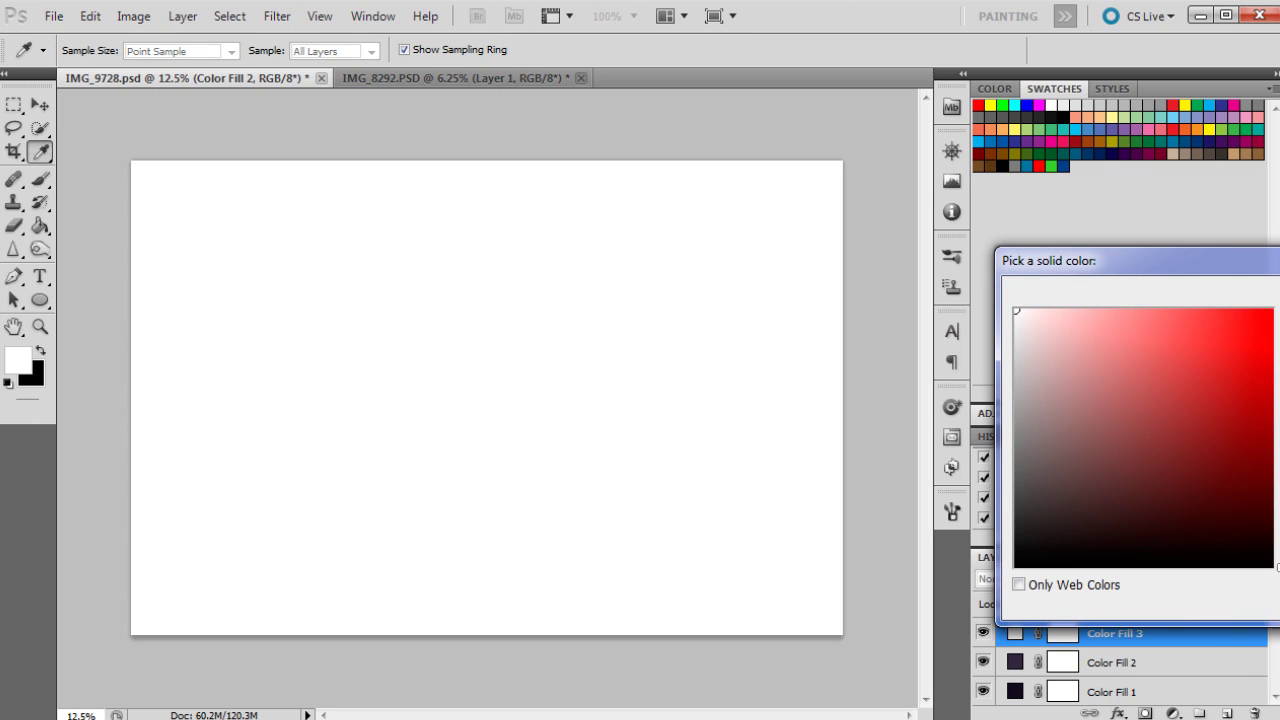
{"action": "mouse_move", "coordinate": [1016, 311]}
{"action": "left_mouse_down"}
{"action": "mouse_move", "coordinate": [1271, 562]}
{"action": "mouse_move", "coordinate": [1272, 345]}
{"action": "left_mouse_up"}
{"action": "left_click_drag", "start_coordinate": [1278, 395], "coordinate": [1278, 441]}
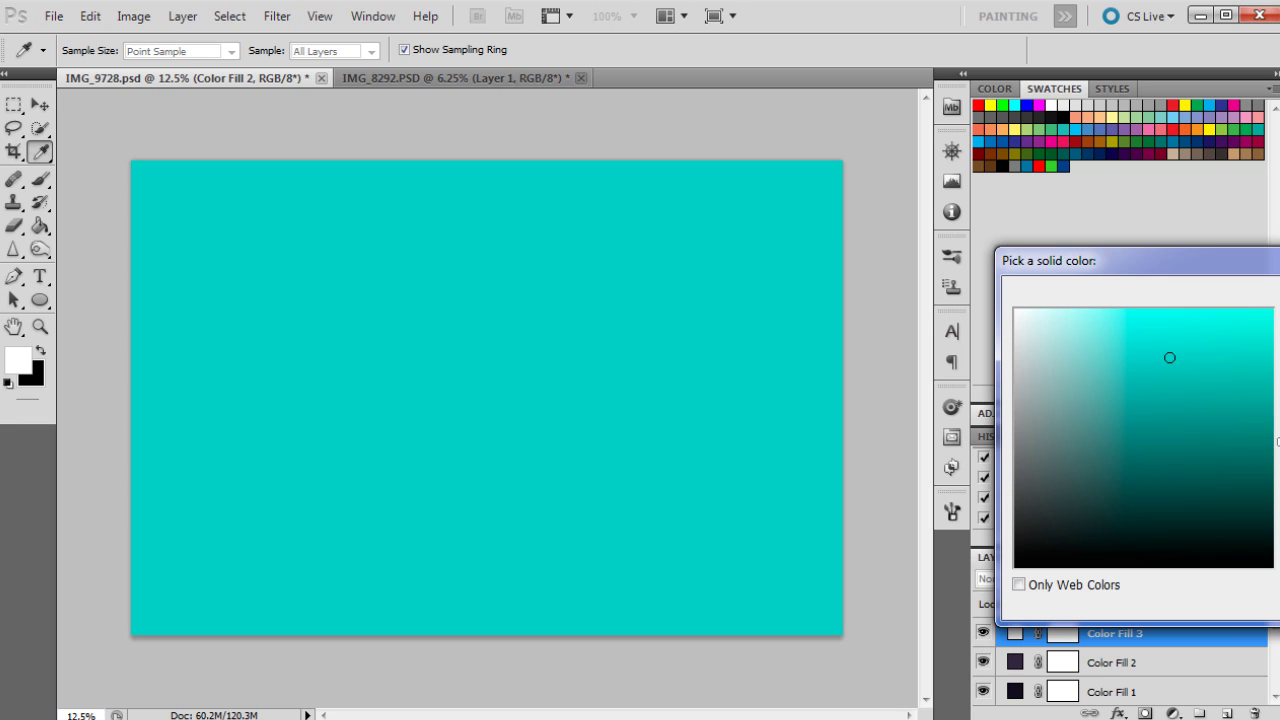
{"action": "key", "text": "Return"}
{"action": "key", "text": "z"}
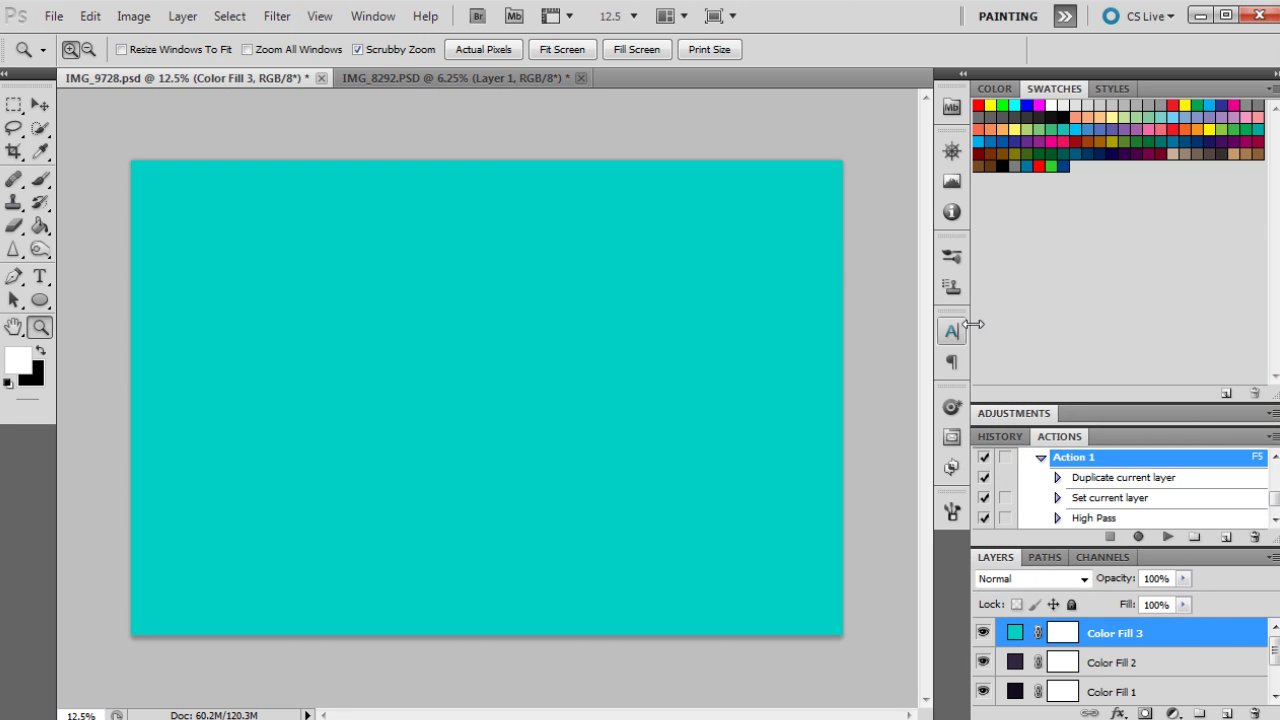
- Blend Color Fill 3 as Darken at about 18% opacity and toggle it to compare
{"action": "left_click", "coordinate": [1027, 582]}
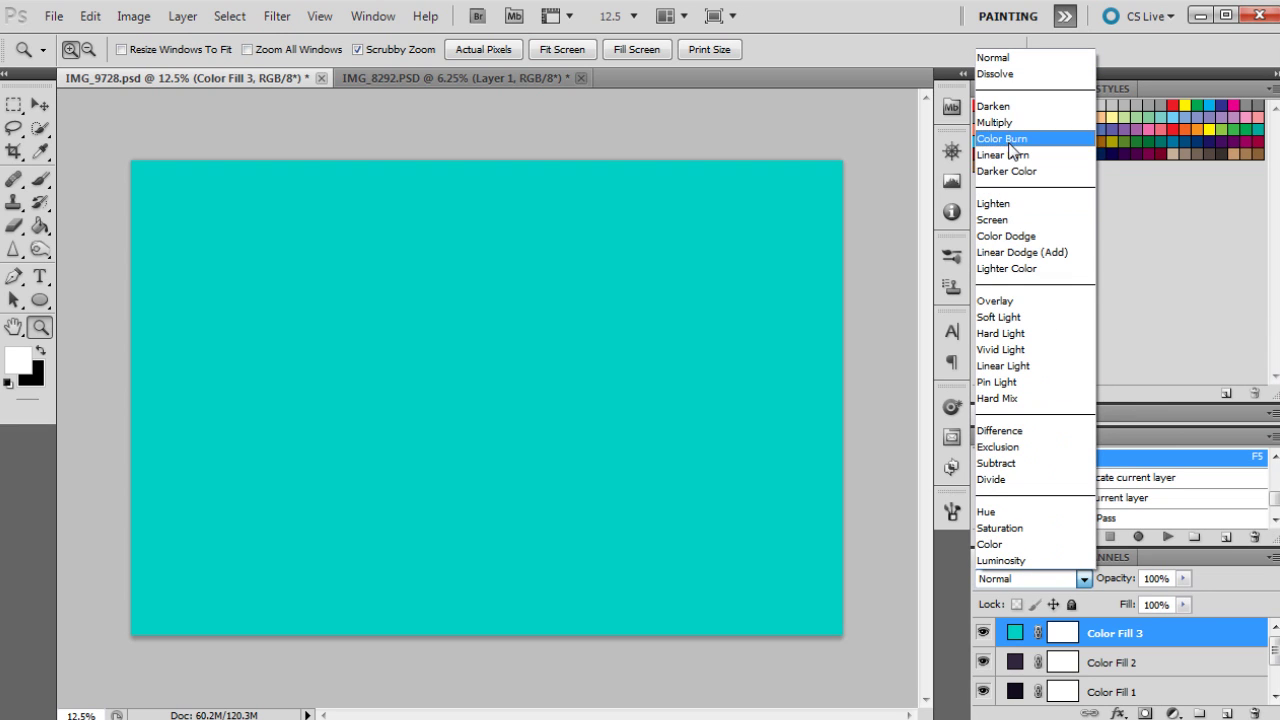
{"action": "left_click", "coordinate": [1000, 106]}
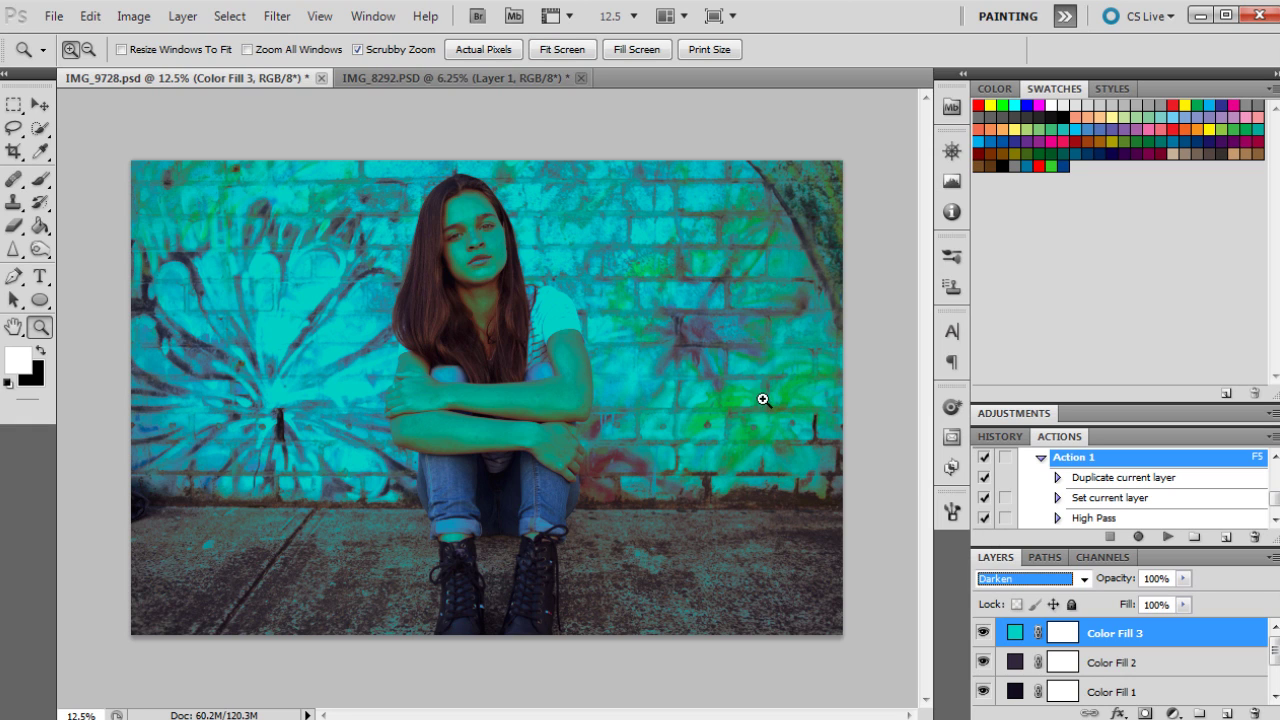
{"action": "left_click", "coordinate": [1184, 580]}
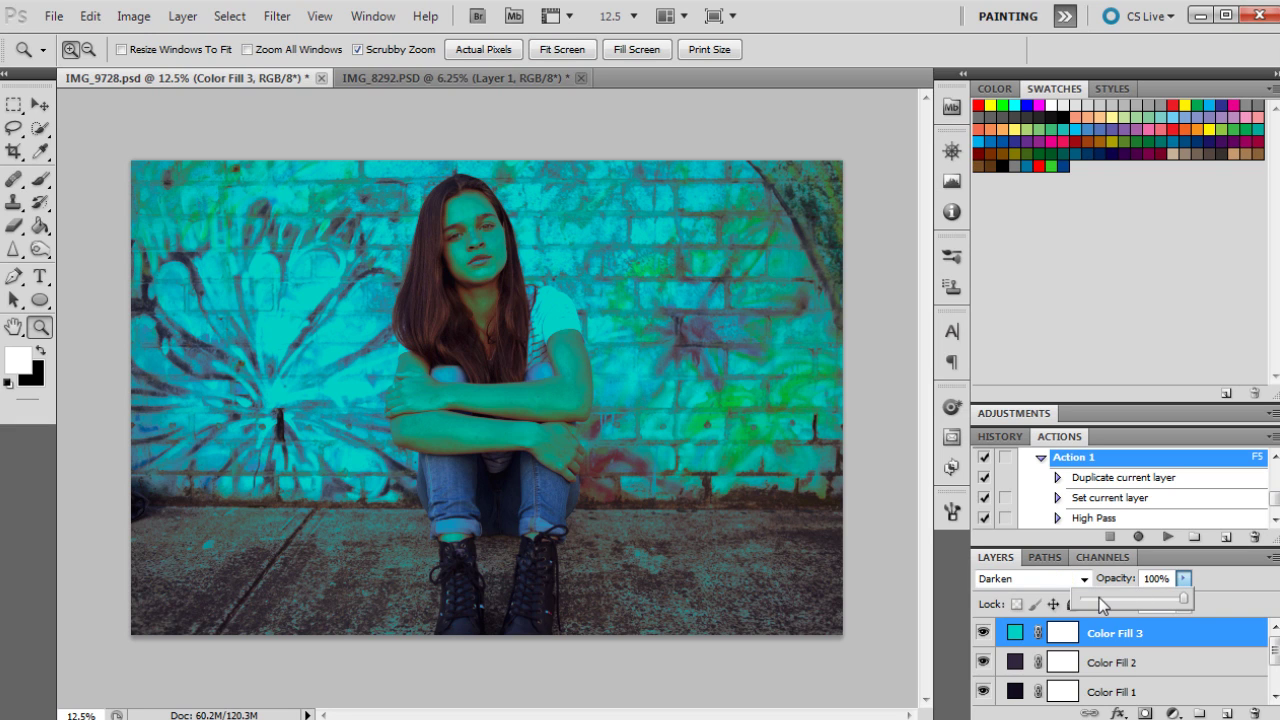
{"action": "left_click", "coordinate": [1105, 600]}
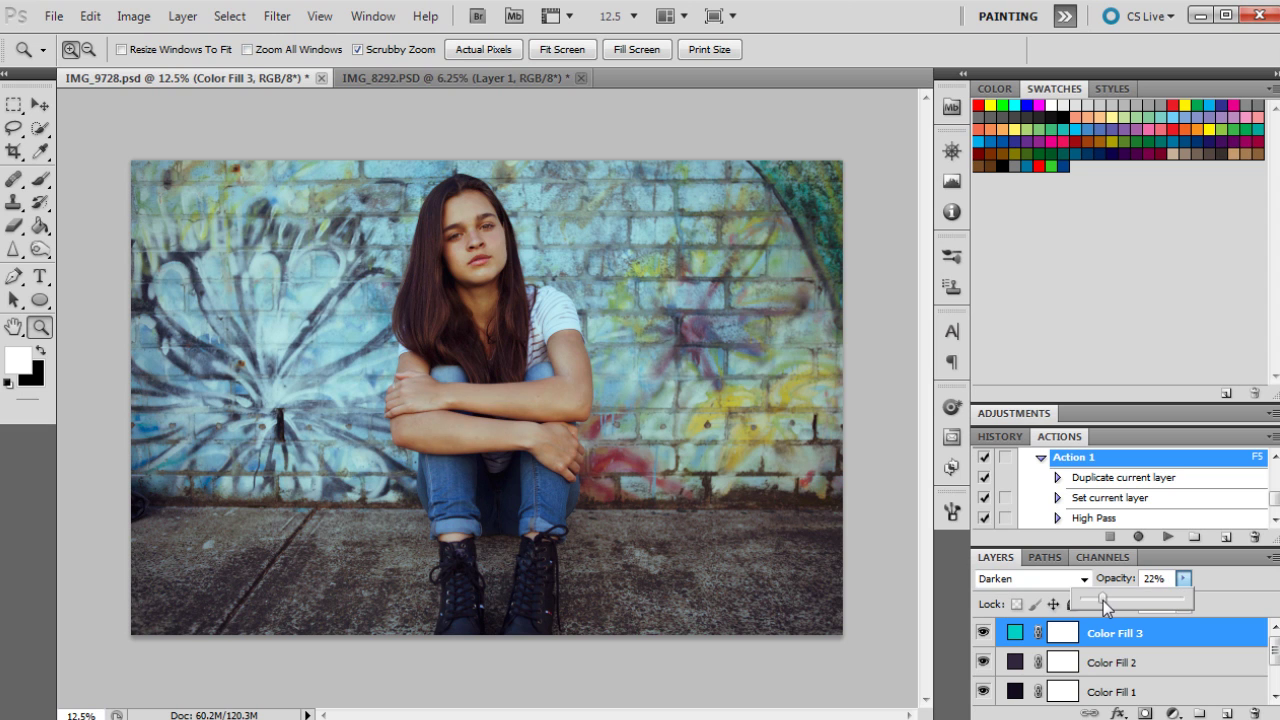
{"action": "left_click_drag", "start_coordinate": [1103, 600], "coordinate": [1099, 600]}
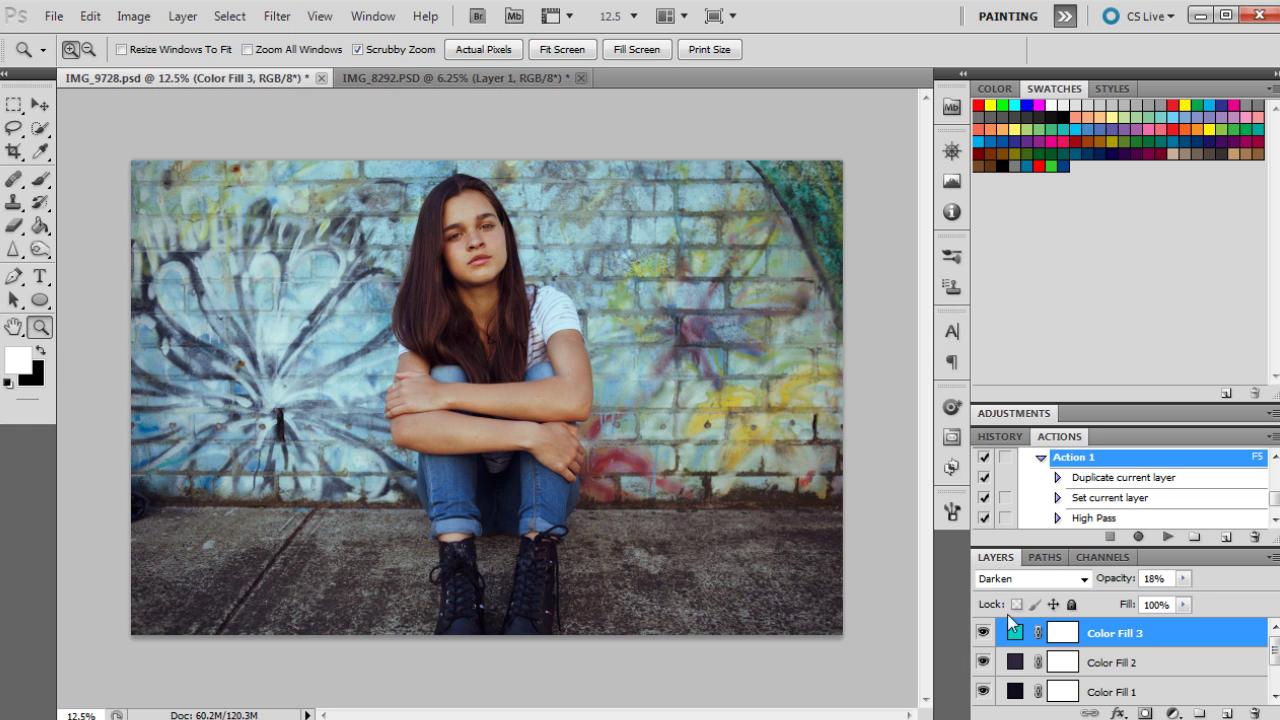
{"action": "left_click", "coordinate": [984, 633]}
{"action": "left_click", "coordinate": [984, 633]}
- Add a Levels layer with the white input point lowered to about 245, comparing before and after
{"action": "left_click", "coordinate": [1173, 713]}
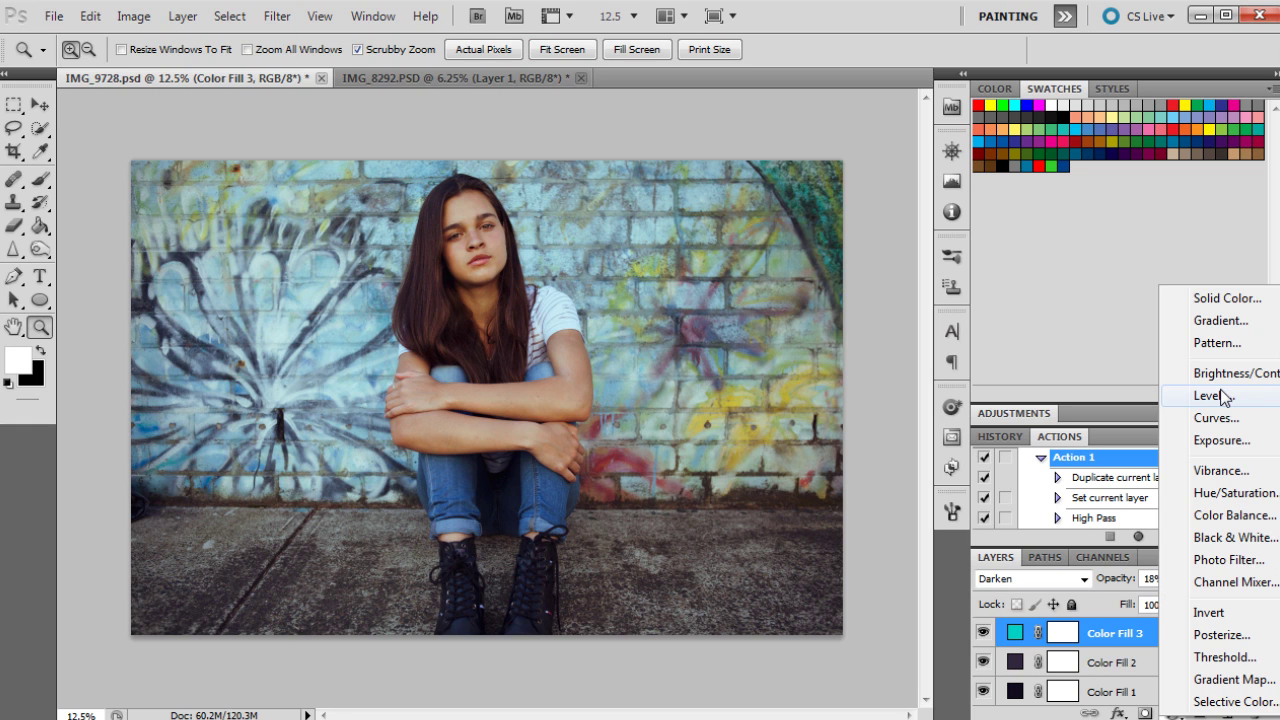
{"action": "left_click", "coordinate": [1220, 393]}
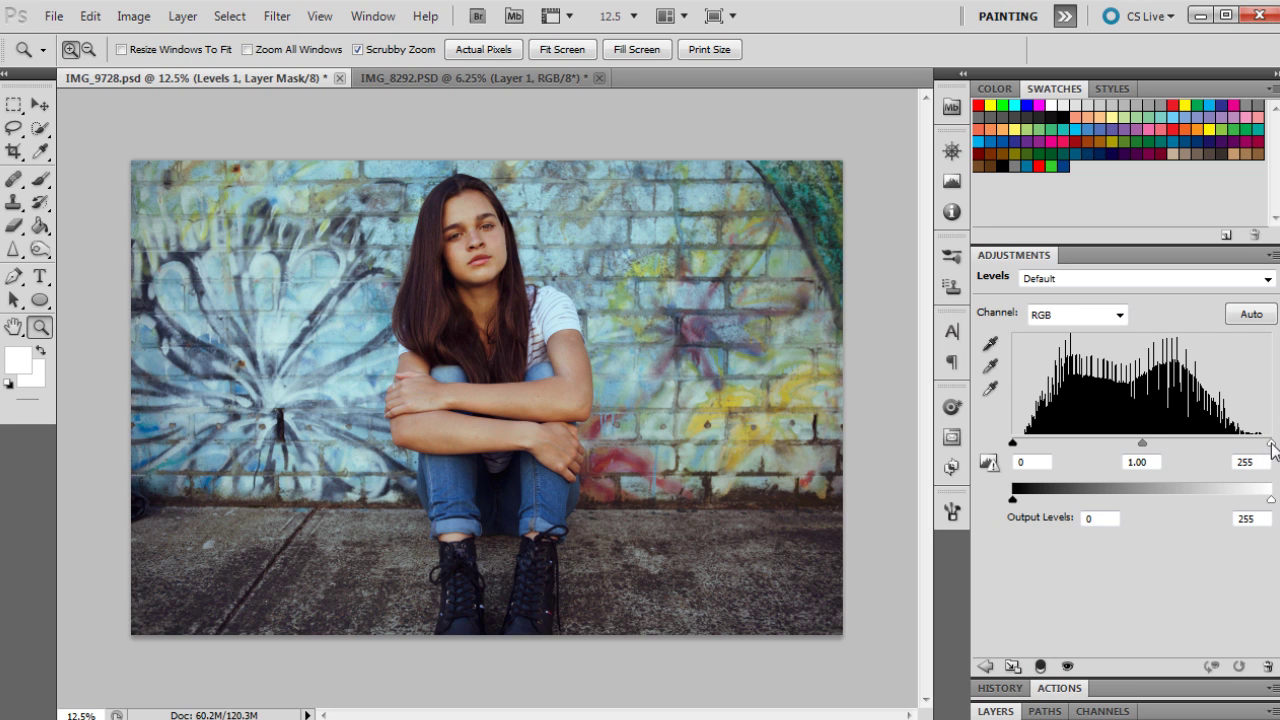
{"action": "left_click_drag", "start_coordinate": [1272, 449], "coordinate": [1264, 452]}
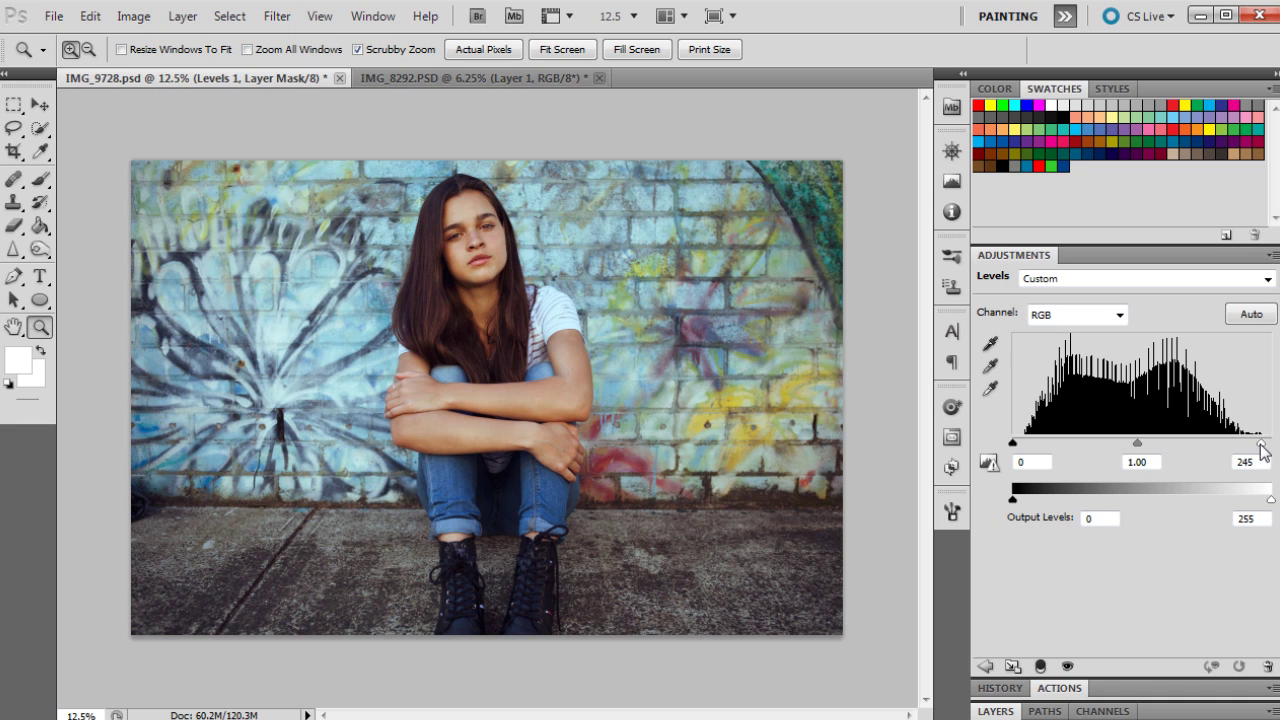
{"action": "left_click_drag", "start_coordinate": [1261, 444], "coordinate": [1258, 444]}
{"action": "left_click", "coordinate": [995, 711]}
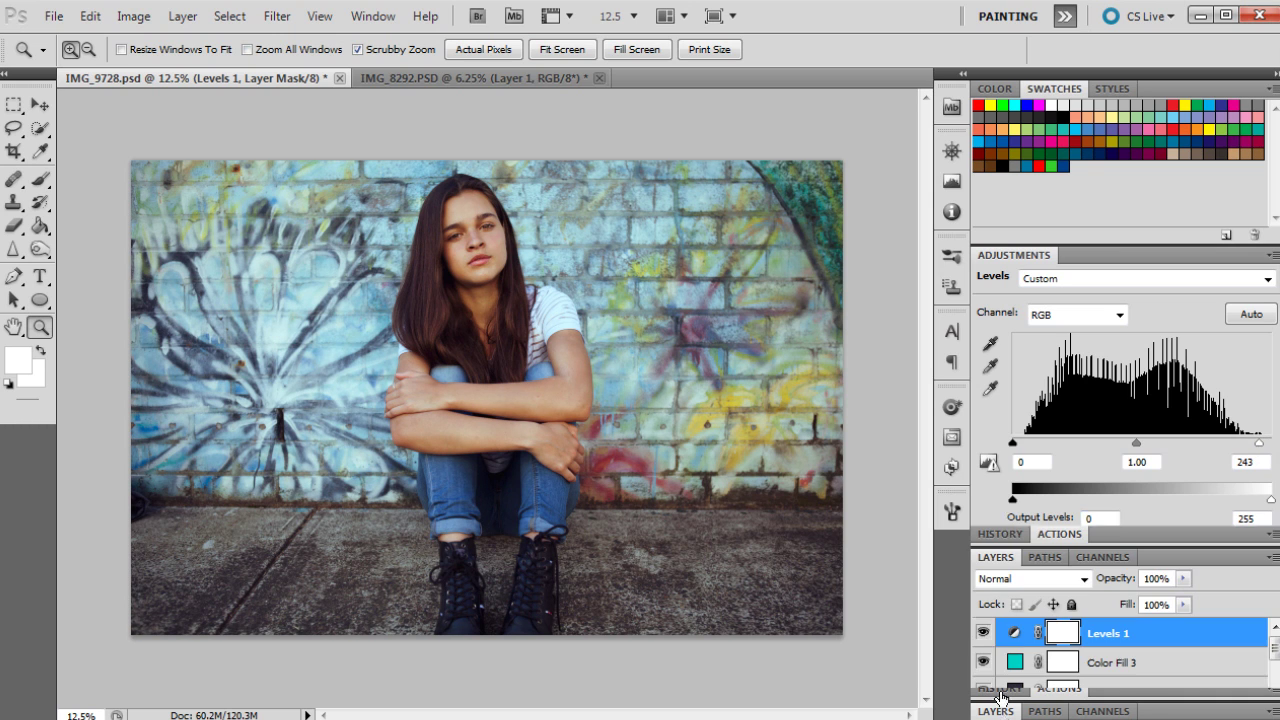
{"action": "left_click", "coordinate": [984, 632]}
{"action": "left_click", "coordinate": [984, 632]}
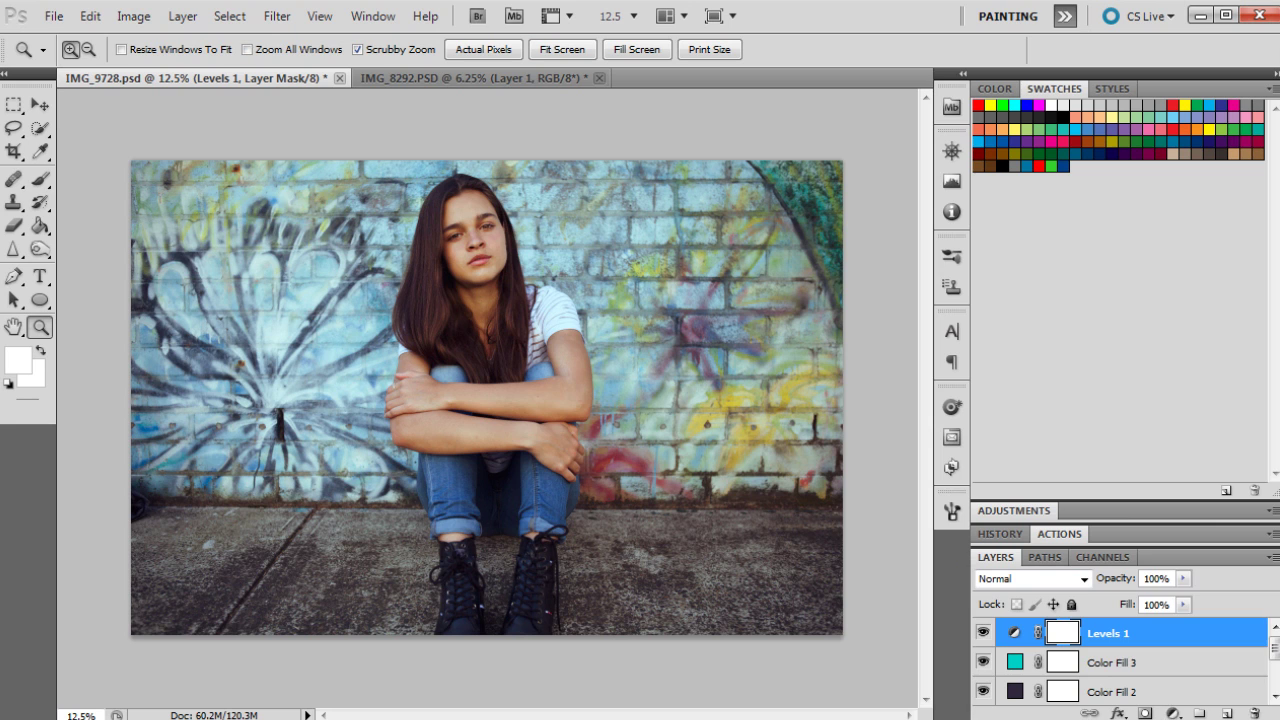
- Add a Curves adjustment layer and lift its black endpoint to fade the shadows
{"action": "left_click", "coordinate": [1173, 713]}
{"action": "left_click", "coordinate": [1215, 416]}
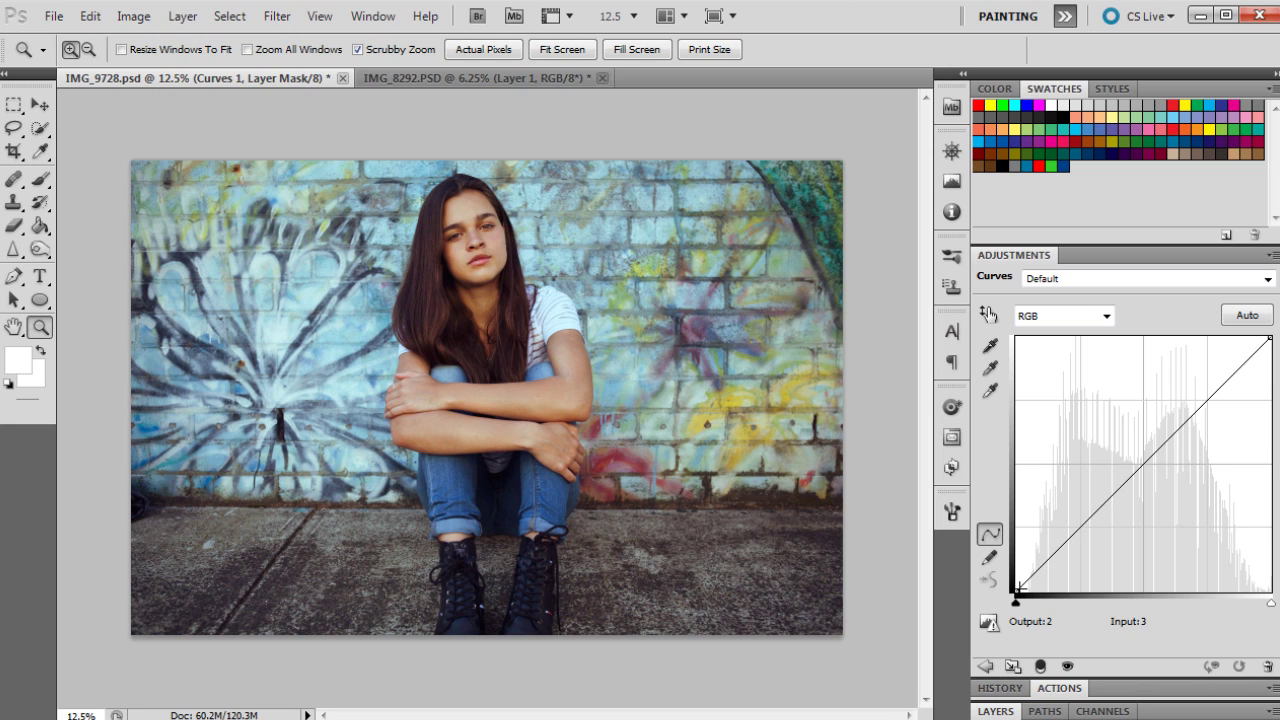
{"action": "left_click", "coordinate": [1019, 588]}
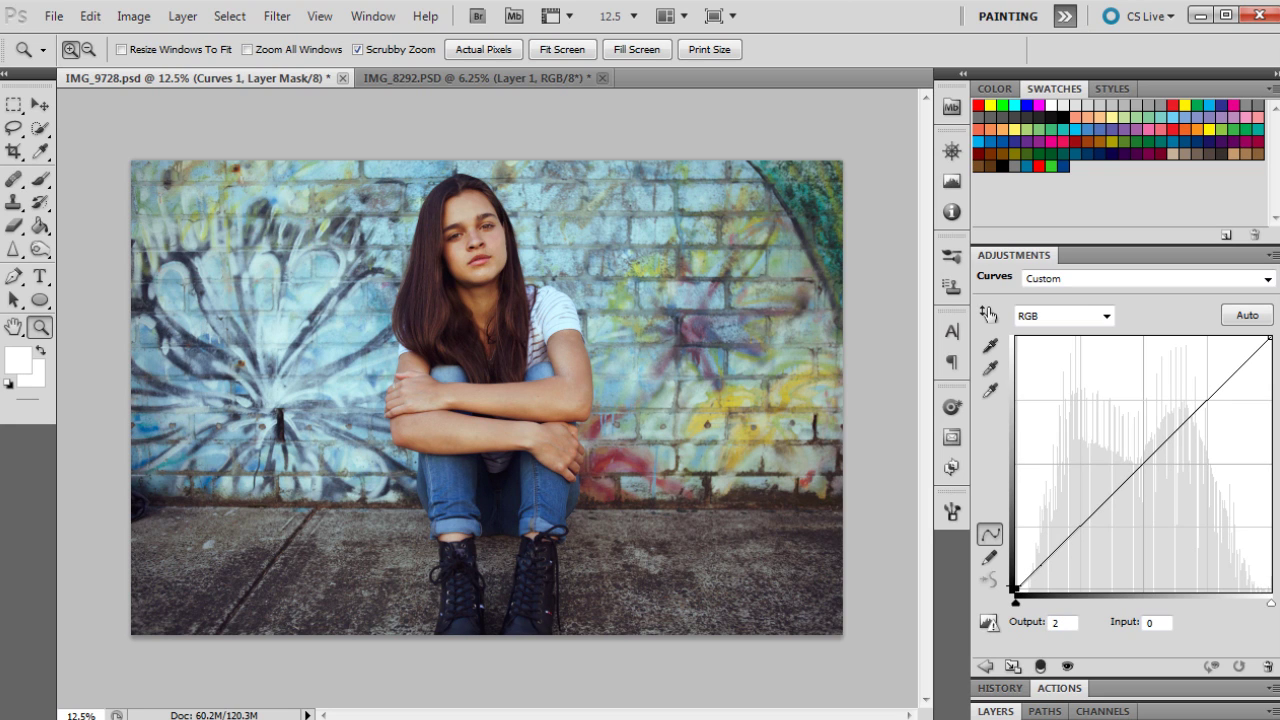
{"action": "left_click_drag", "start_coordinate": [1016, 587], "coordinate": [1012, 578]}
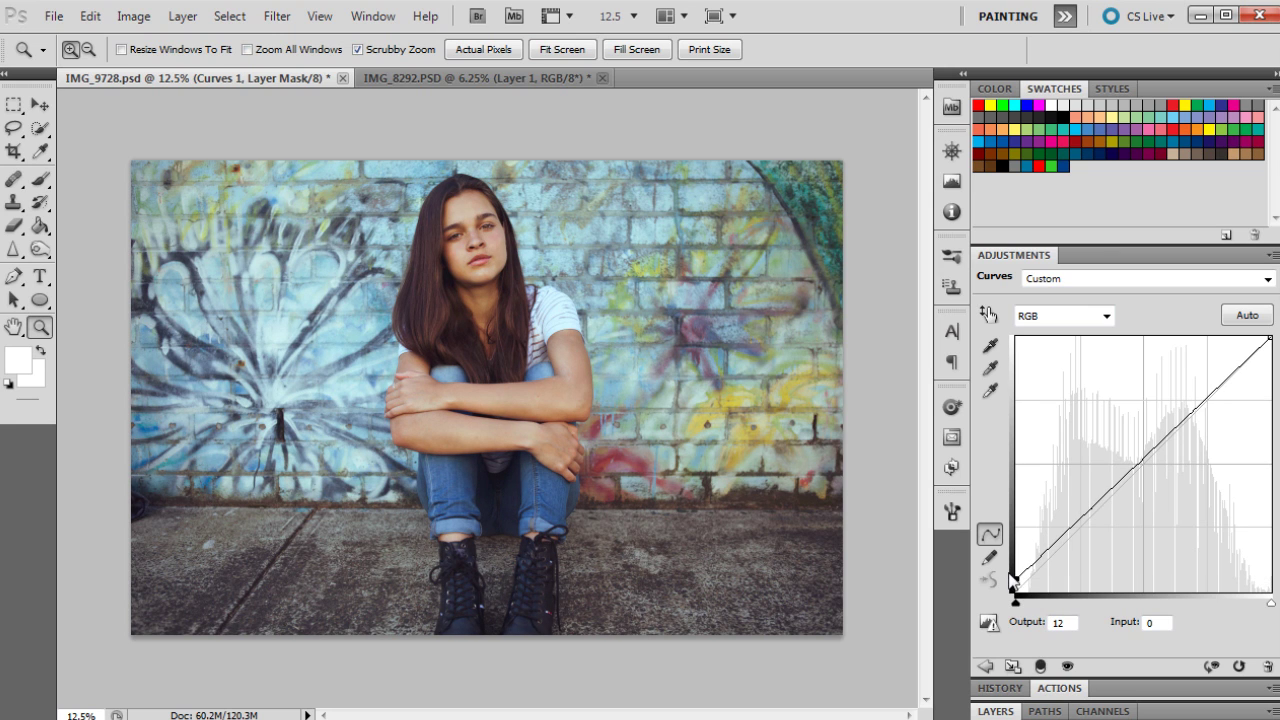
- Shape the RGB curve with lowered shadow, raised midtone, eased upper-midtone and raised highlight points
{"action": "left_click", "coordinate": [1054, 544]}
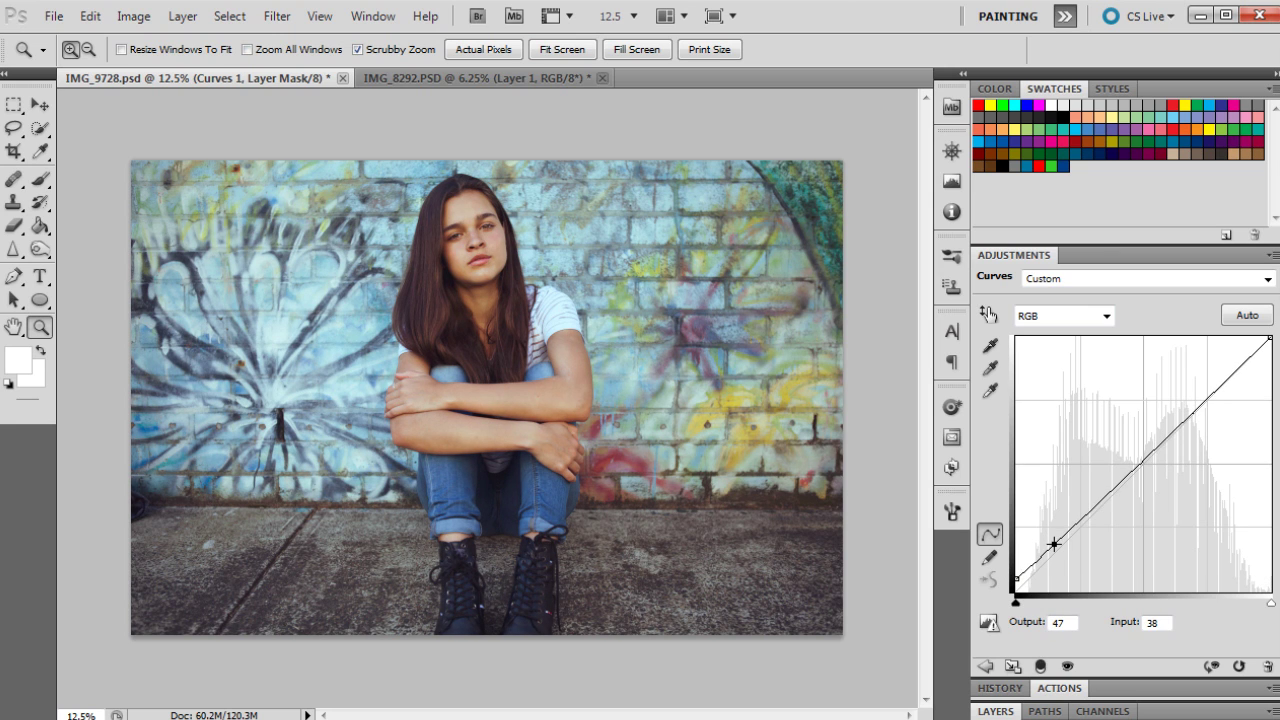
{"action": "left_click_drag", "start_coordinate": [1053, 543], "coordinate": [1043, 558]}
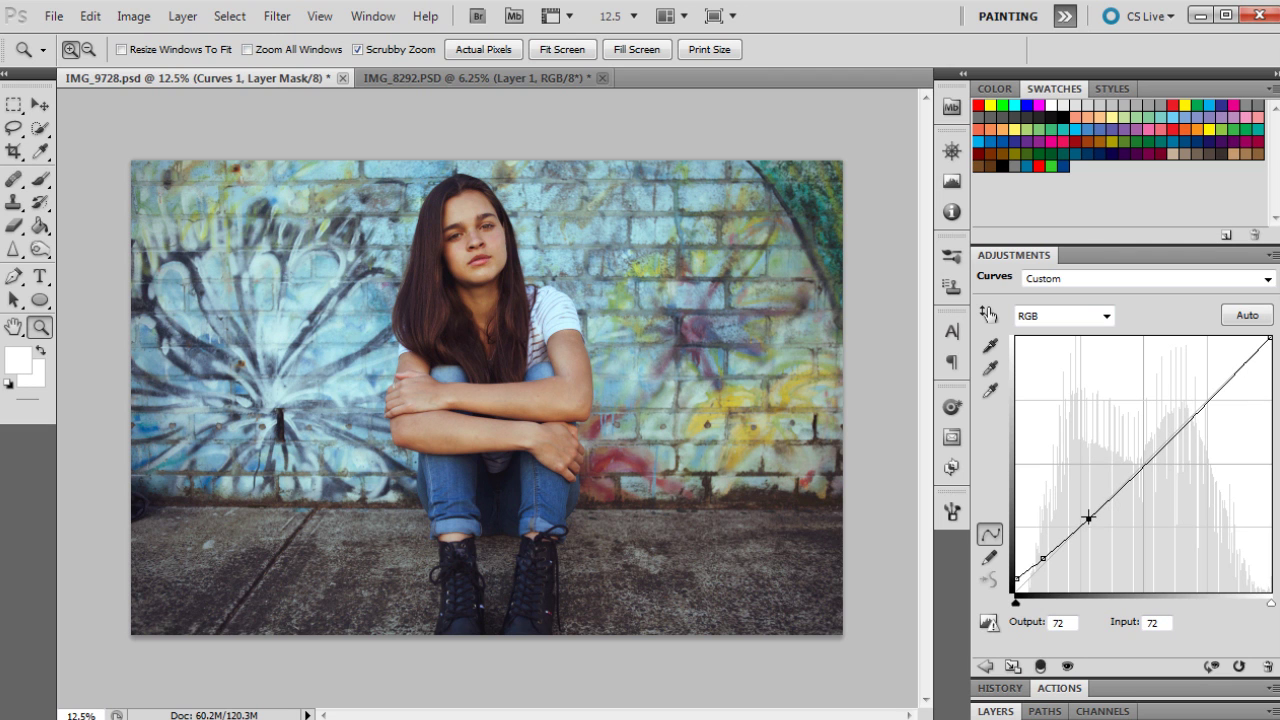
{"action": "mouse_move", "coordinate": [1088, 518]}
{"action": "left_mouse_down"}
{"action": "mouse_move", "coordinate": [1084, 504]}
{"action": "mouse_move", "coordinate": [1095, 507]}
{"action": "left_mouse_up"}
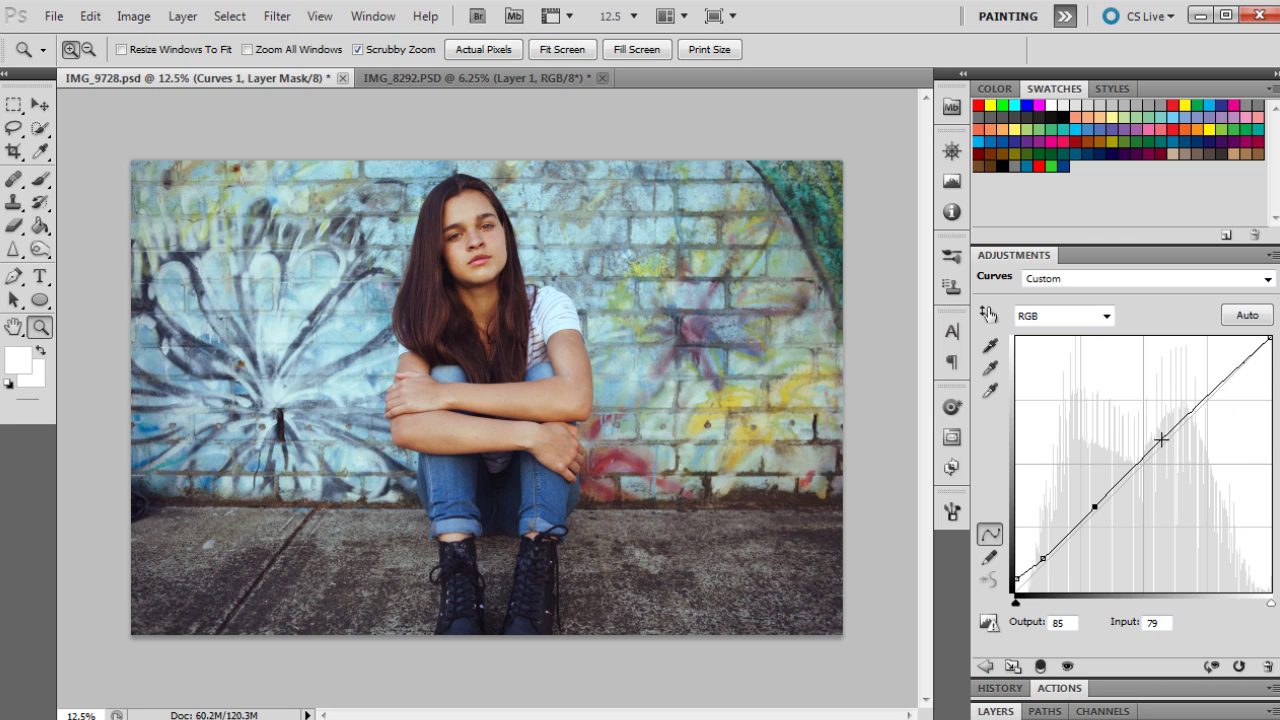
{"action": "left_click", "coordinate": [1161, 440]}
{"action": "left_click_drag", "start_coordinate": [1161, 440], "coordinate": [1139, 459]}
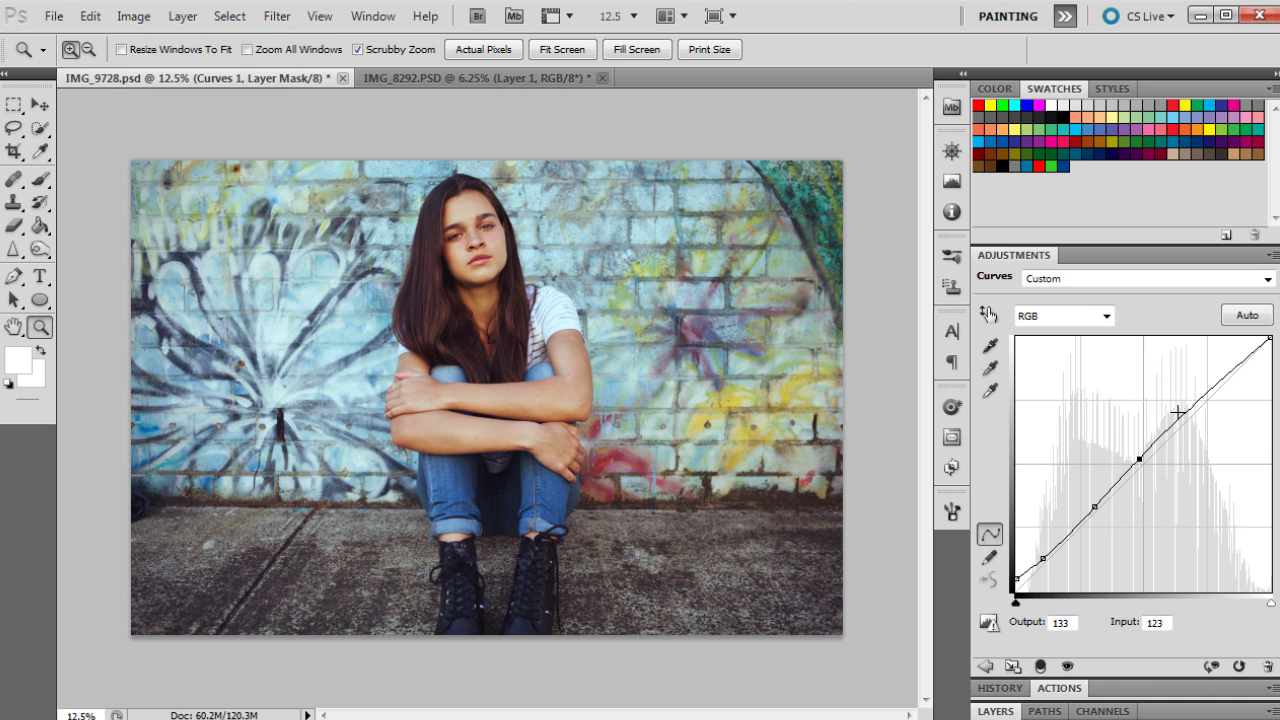
{"action": "left_click_drag", "start_coordinate": [1183, 411], "coordinate": [1228, 369]}
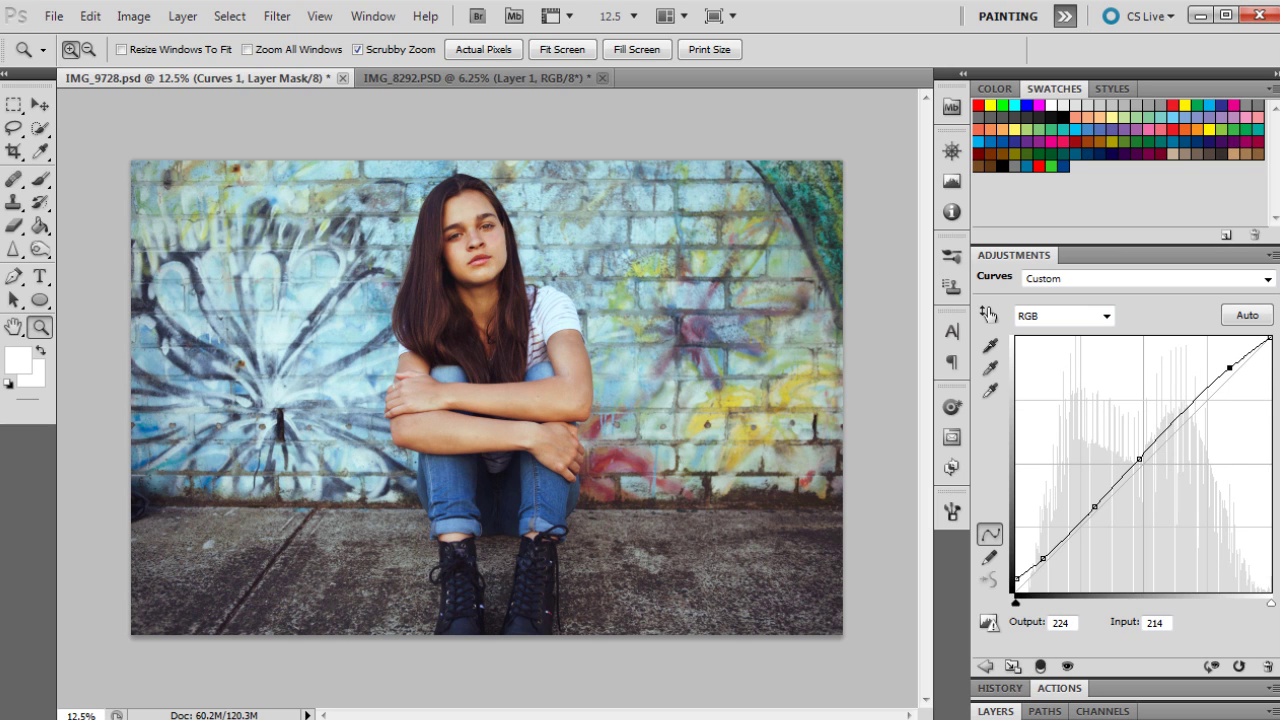
{"action": "left_click", "coordinate": [1267, 339]}
- Bring back the layers list and toggle Curves 1 off and on to compare the grade
{"action": "left_click", "coordinate": [996, 710]}
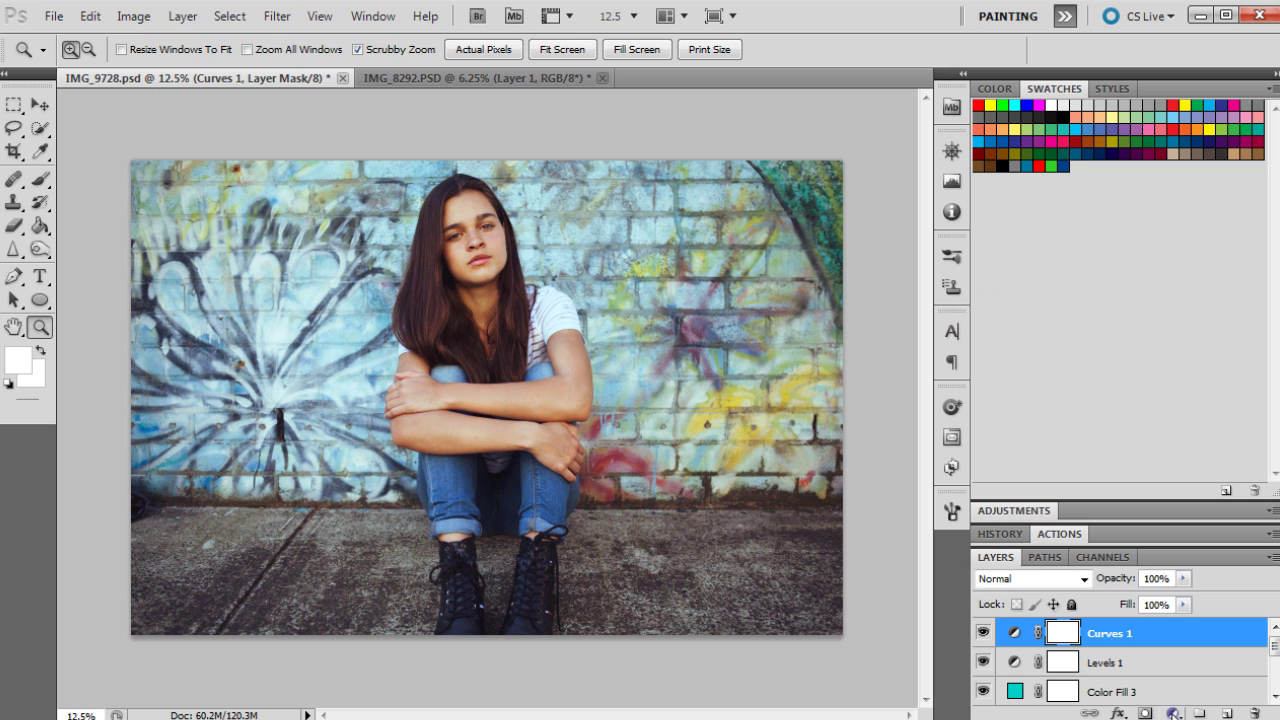
{"action": "left_click", "coordinate": [1172, 712]}
{"action": "left_click", "coordinate": [1226, 294]}
{"action": "left_click", "coordinate": [984, 634]}
{"action": "left_click", "coordinate": [984, 634]}
- Add a fourth Solid Color fill layer in orange
{"action": "left_click", "coordinate": [1174, 713]}
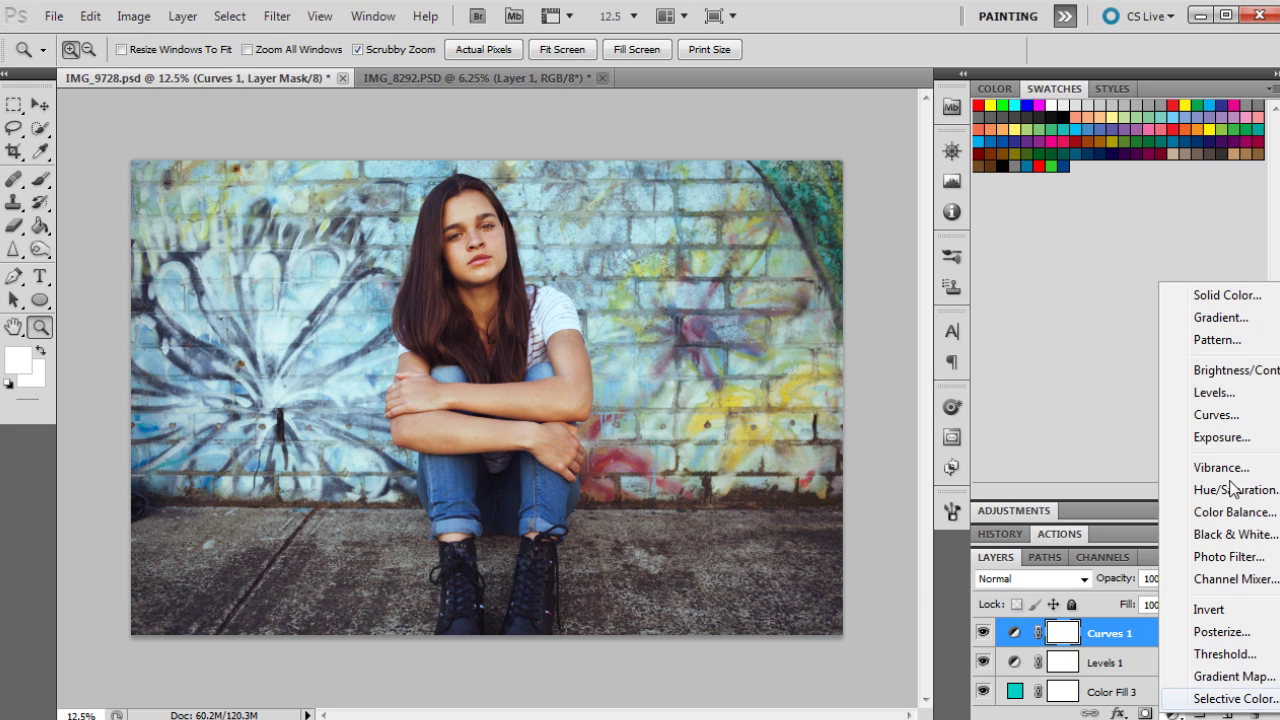
{"action": "left_click", "coordinate": [1229, 289]}
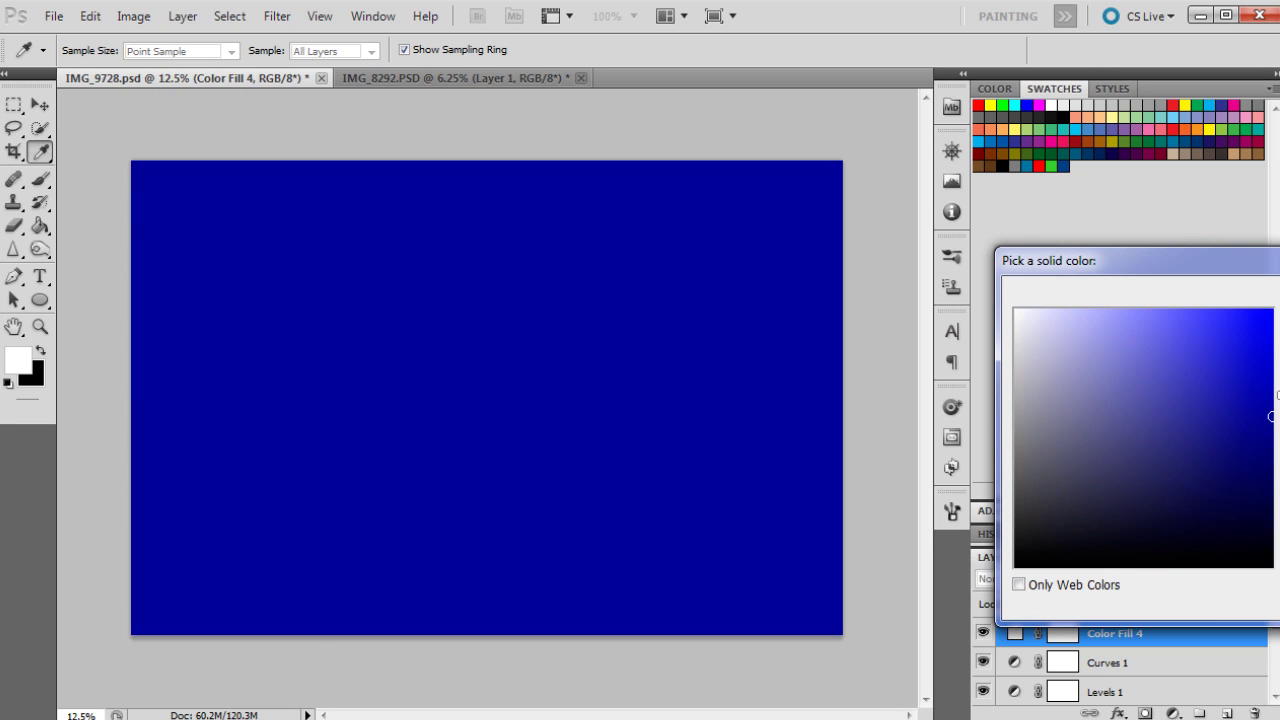
{"action": "mouse_move", "coordinate": [1270, 417]}
{"action": "left_mouse_down"}
{"action": "mouse_move", "coordinate": [1272, 480]}
{"action": "mouse_move", "coordinate": [1265, 412]}
{"action": "mouse_move", "coordinate": [1246, 477]}
{"action": "mouse_move", "coordinate": [1220, 416]}
{"action": "left_mouse_up"}
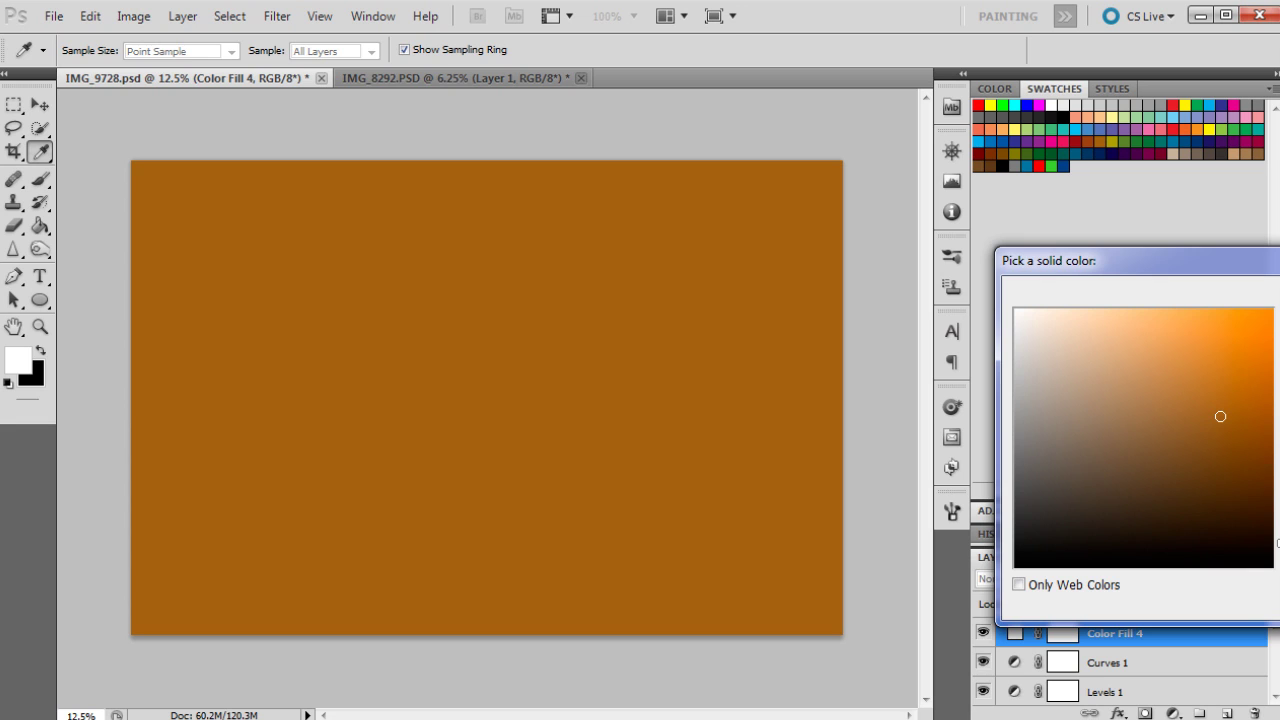
{"action": "key", "text": "Return"}
{"action": "key", "text": "z"}
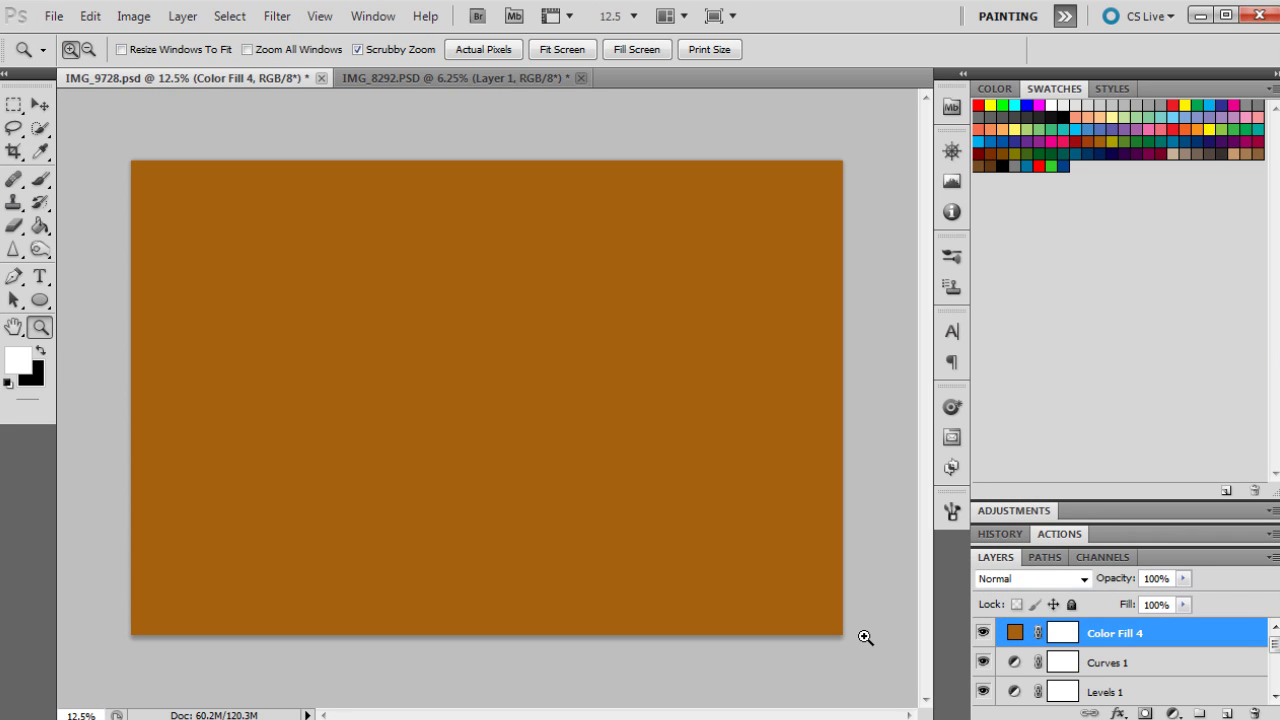
- Blend the orange fill as Color Dodge at 8% opacity, toggling it to compare
{"action": "left_click", "coordinate": [1060, 579]}
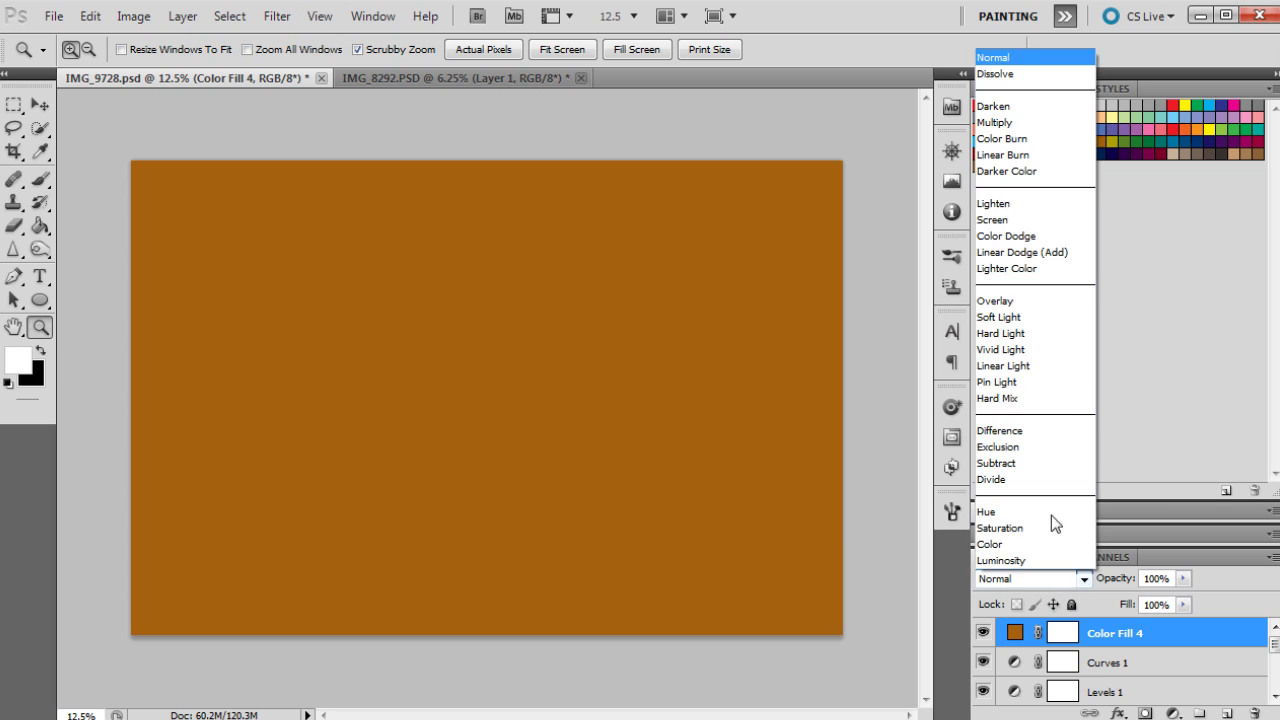
{"action": "left_click", "coordinate": [1045, 237]}
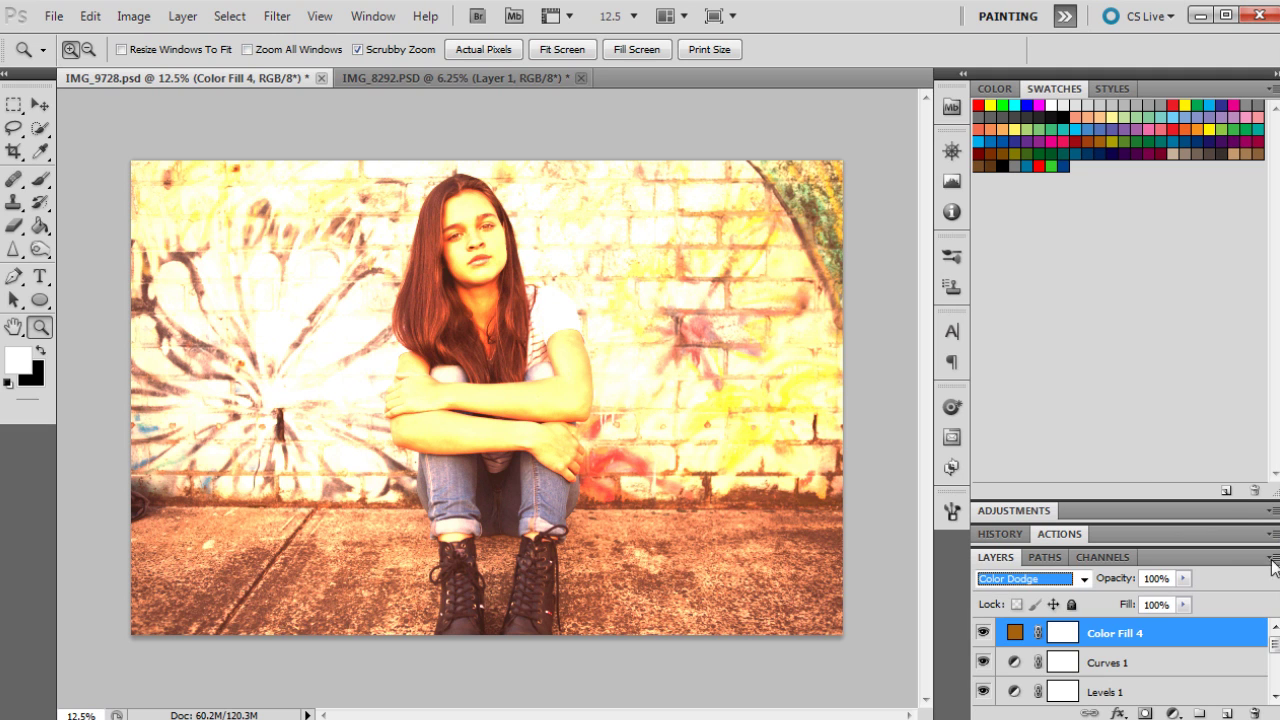
{"action": "left_click", "coordinate": [1183, 578]}
{"action": "left_click", "coordinate": [1086, 601]}
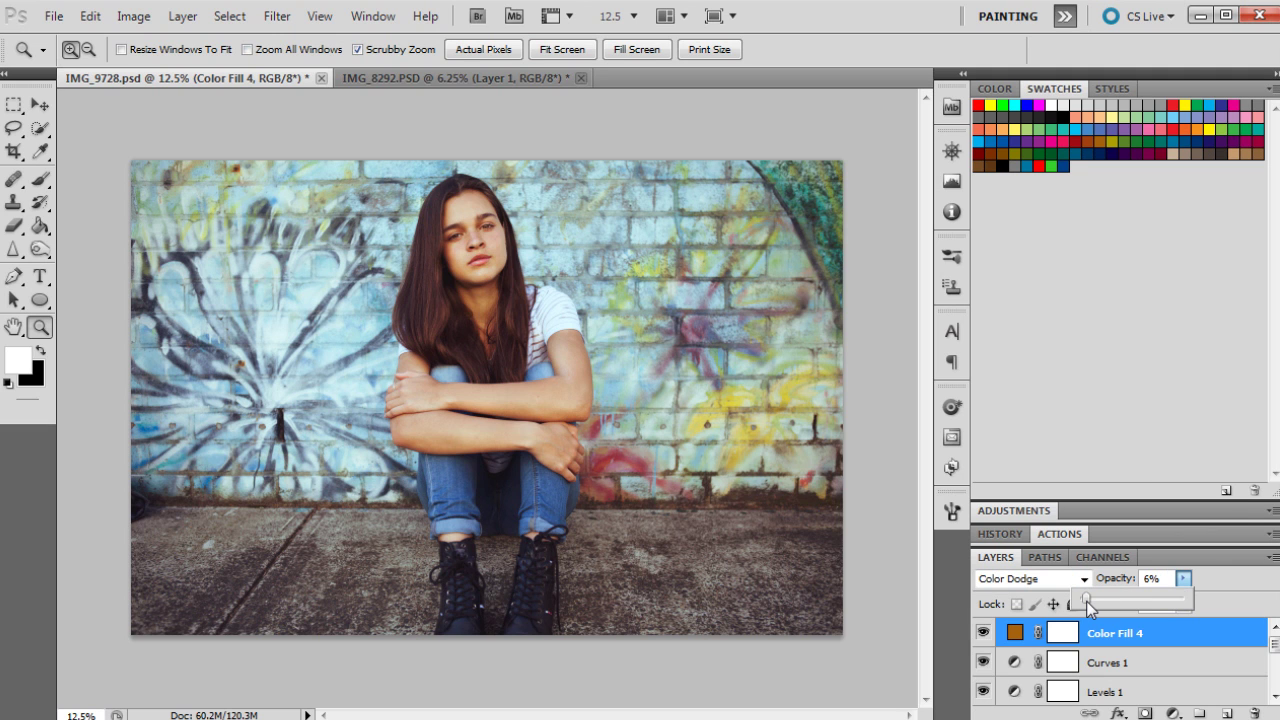
{"action": "left_click_drag", "start_coordinate": [1087, 601], "coordinate": [1088, 601]}
{"action": "left_click", "coordinate": [1184, 580]}
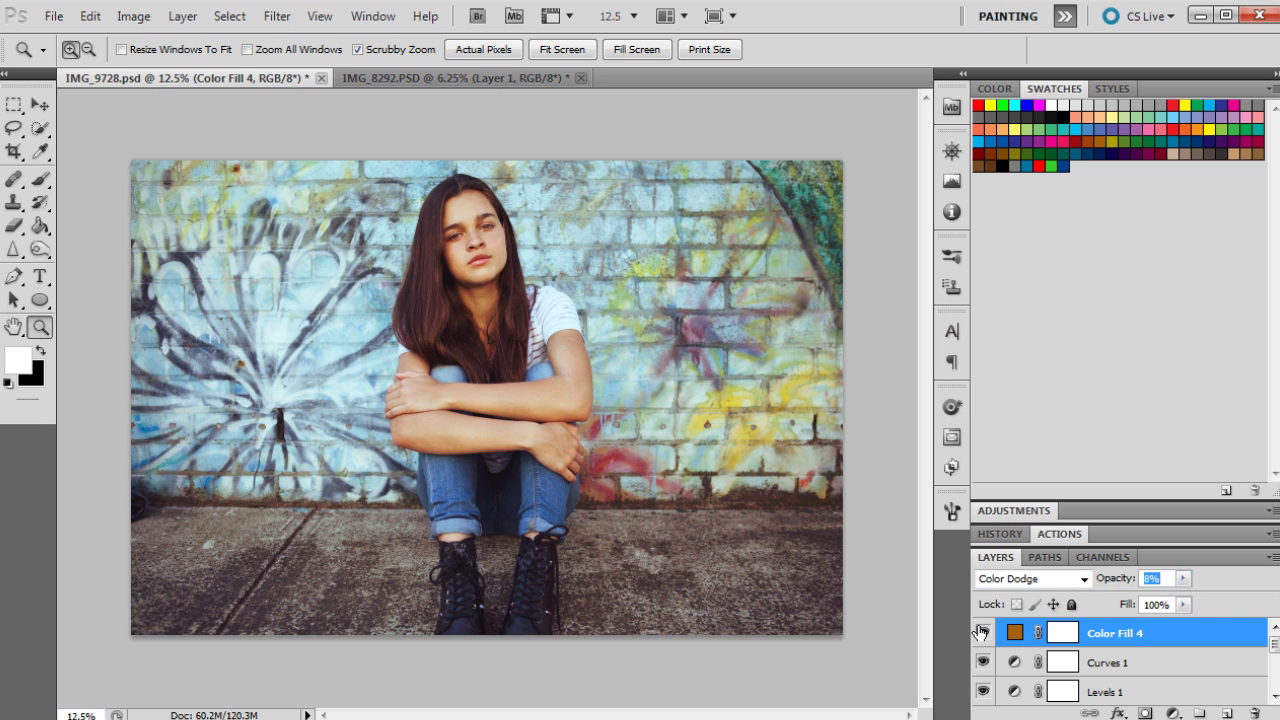
{"action": "left_click", "coordinate": [983, 632]}
{"action": "left_click", "coordinate": [983, 632]}
{"action": "left_click", "coordinate": [983, 632]}
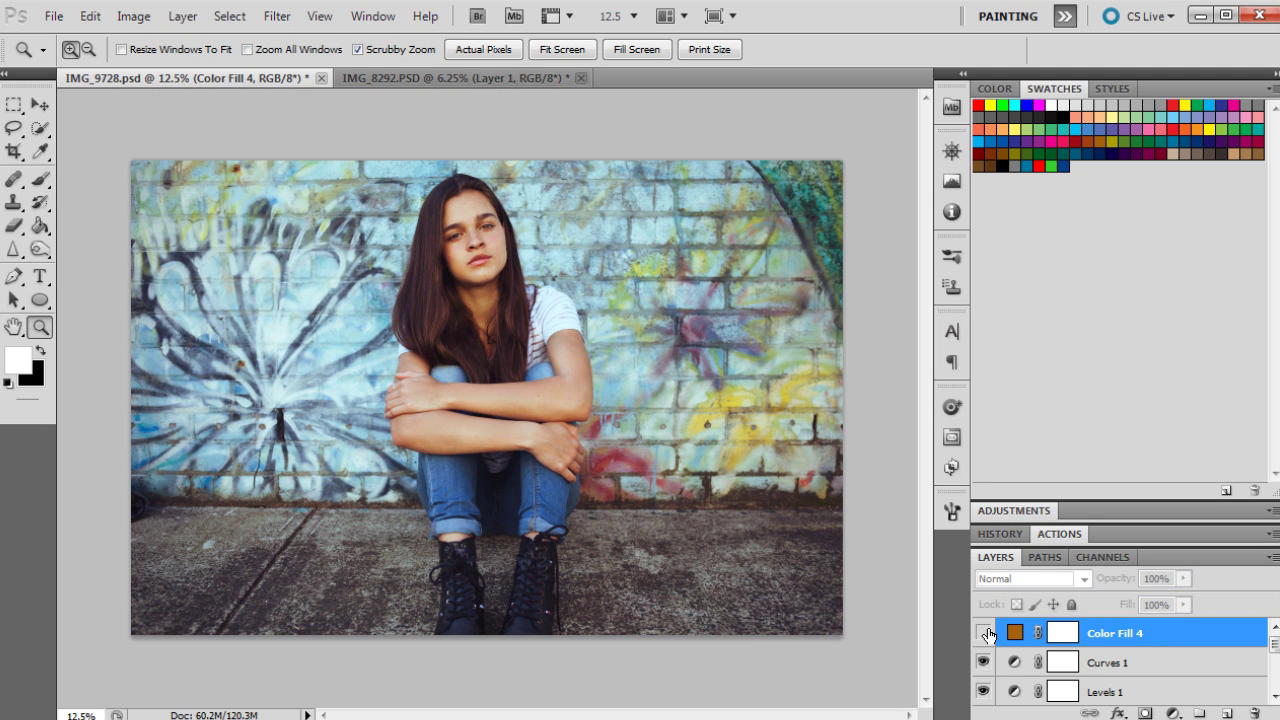
{"action": "left_click", "coordinate": [983, 632]}
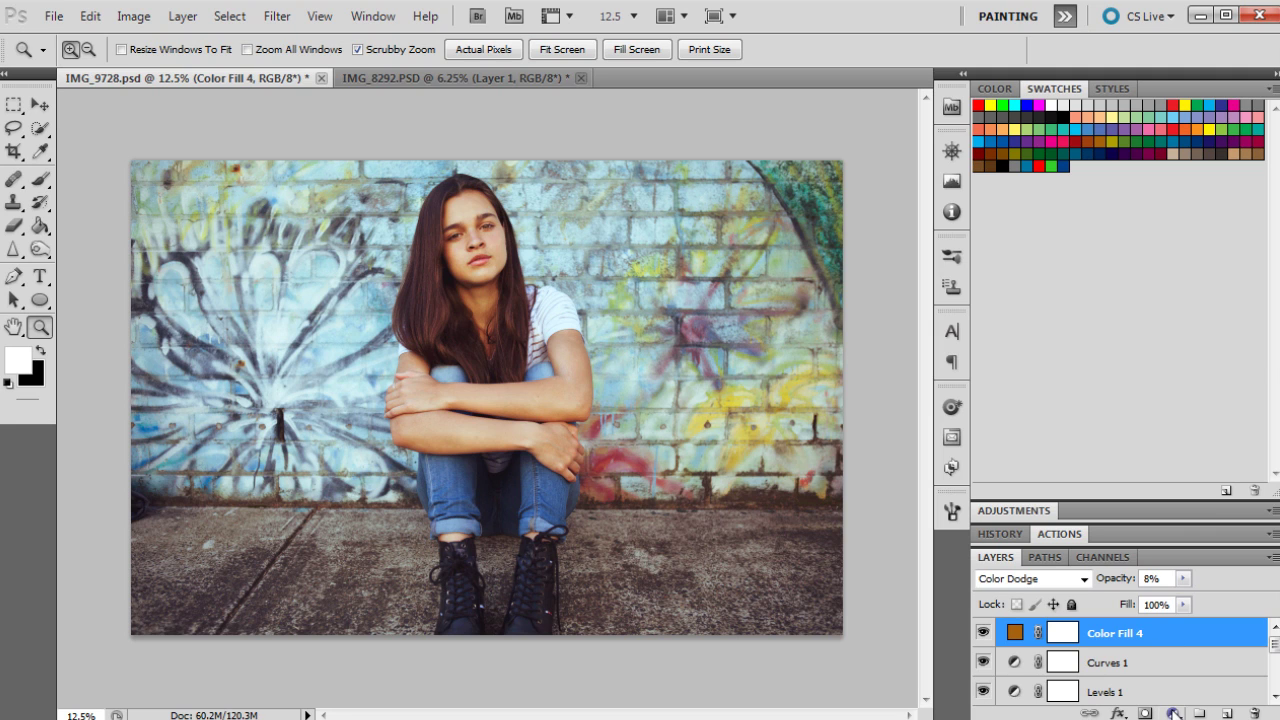
- Add a Vibrance adjustment layer with Vibrance set to -6
{"action": "left_click", "coordinate": [1173, 713]}
{"action": "left_click", "coordinate": [1220, 462]}
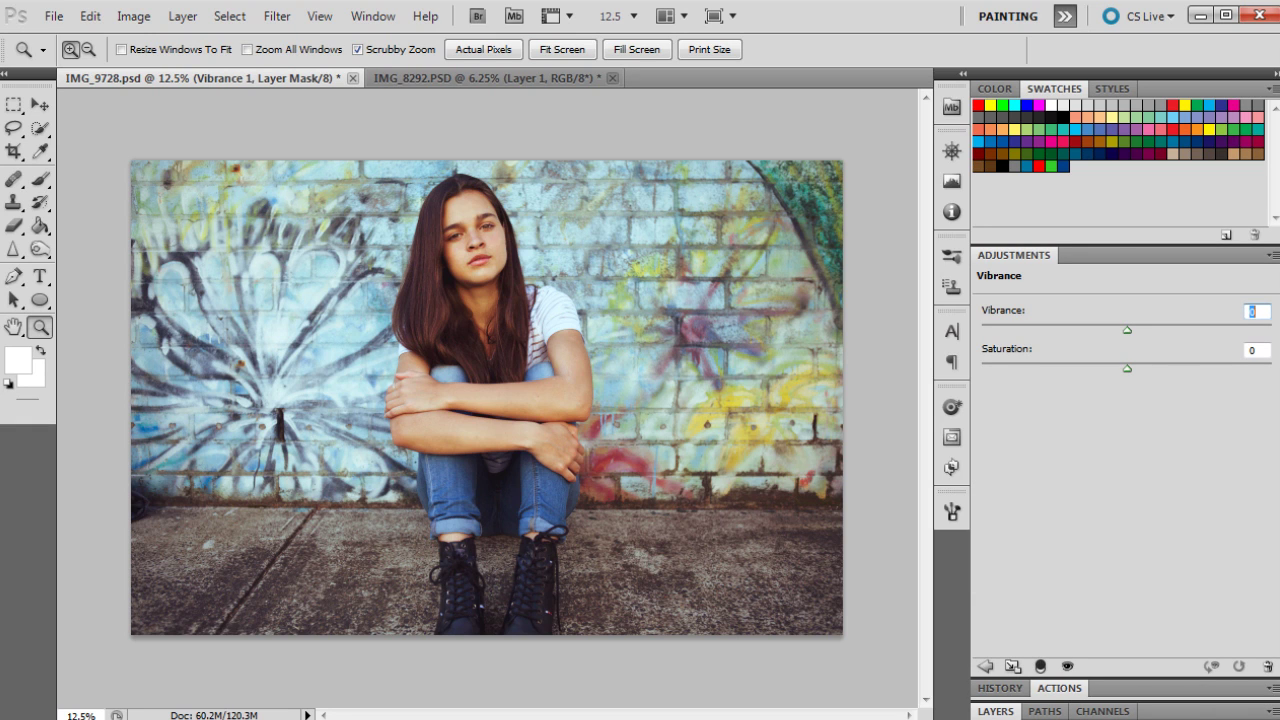
{"action": "type", "text": "-6"}
{"action": "left_click", "coordinate": [995, 711]}
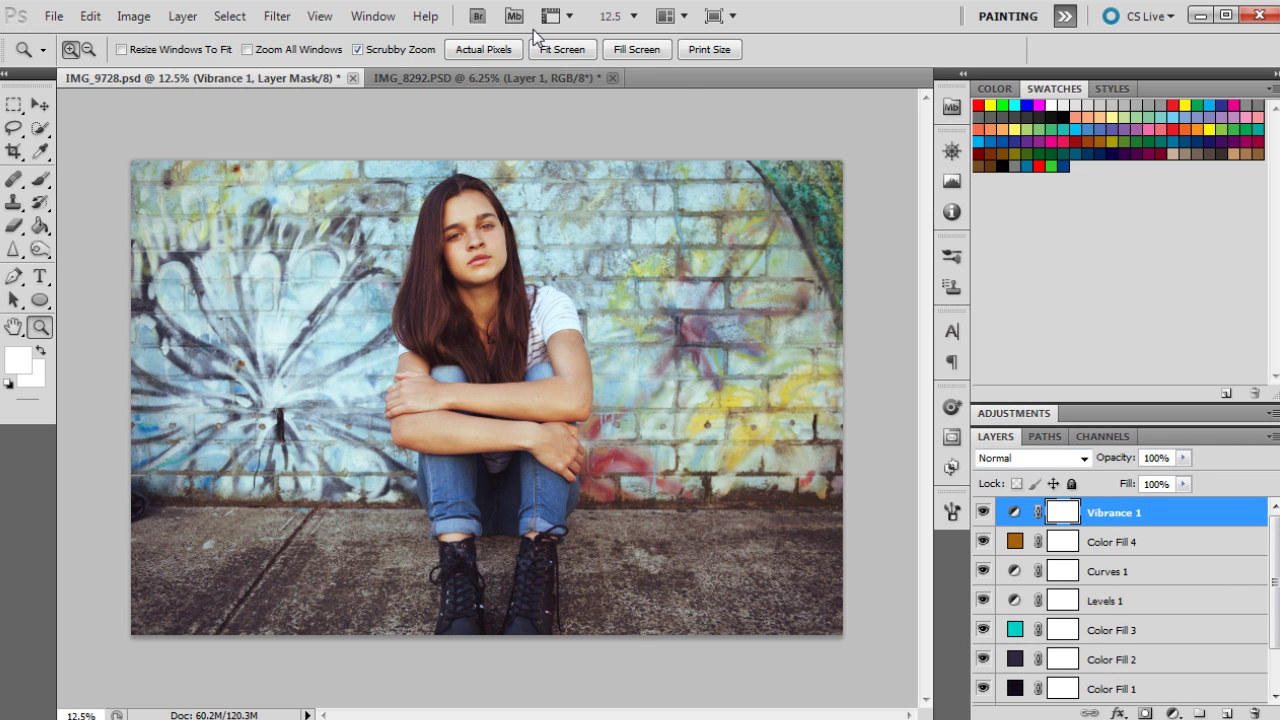
- Show the History panel and compare the original IMG_9728.PSD state with Snapshot 1
{"action": "left_click", "coordinate": [378, 16]}
{"action": "left_click", "coordinate": [384, 306]}
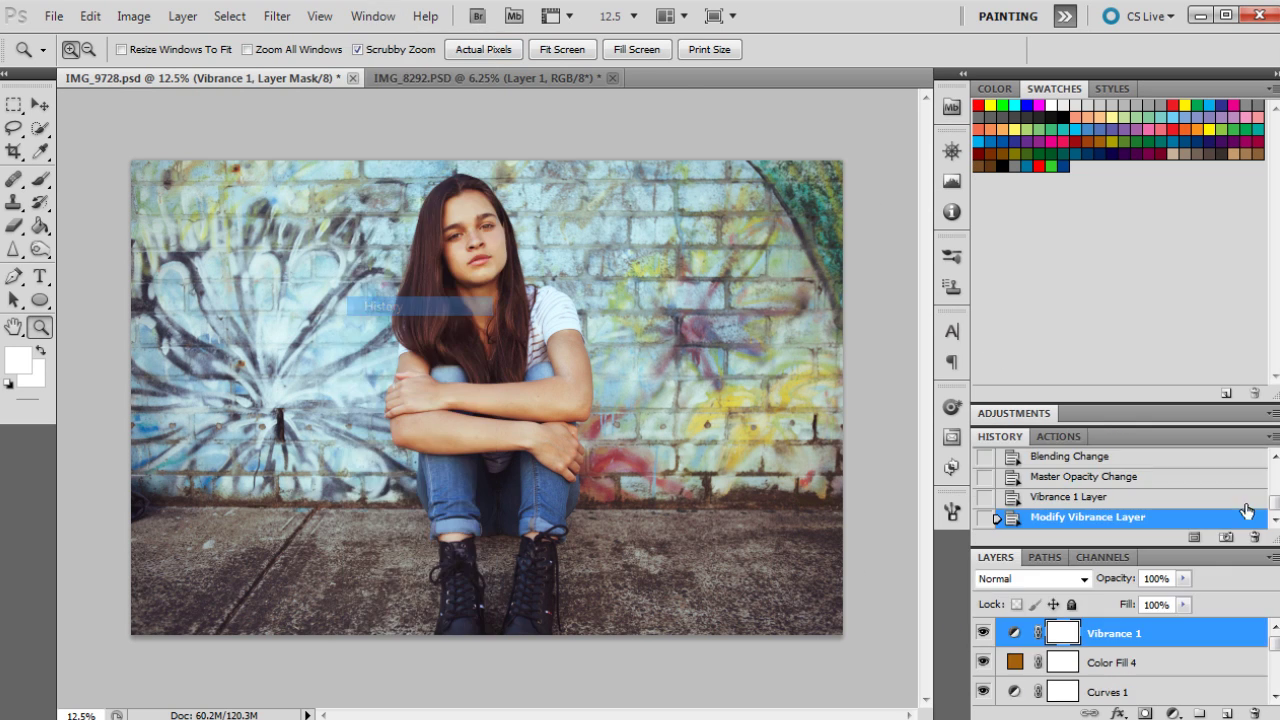
{"action": "scroll", "coordinate": [1155, 495], "scroll_direction": "up", "scroll_amount": 1}
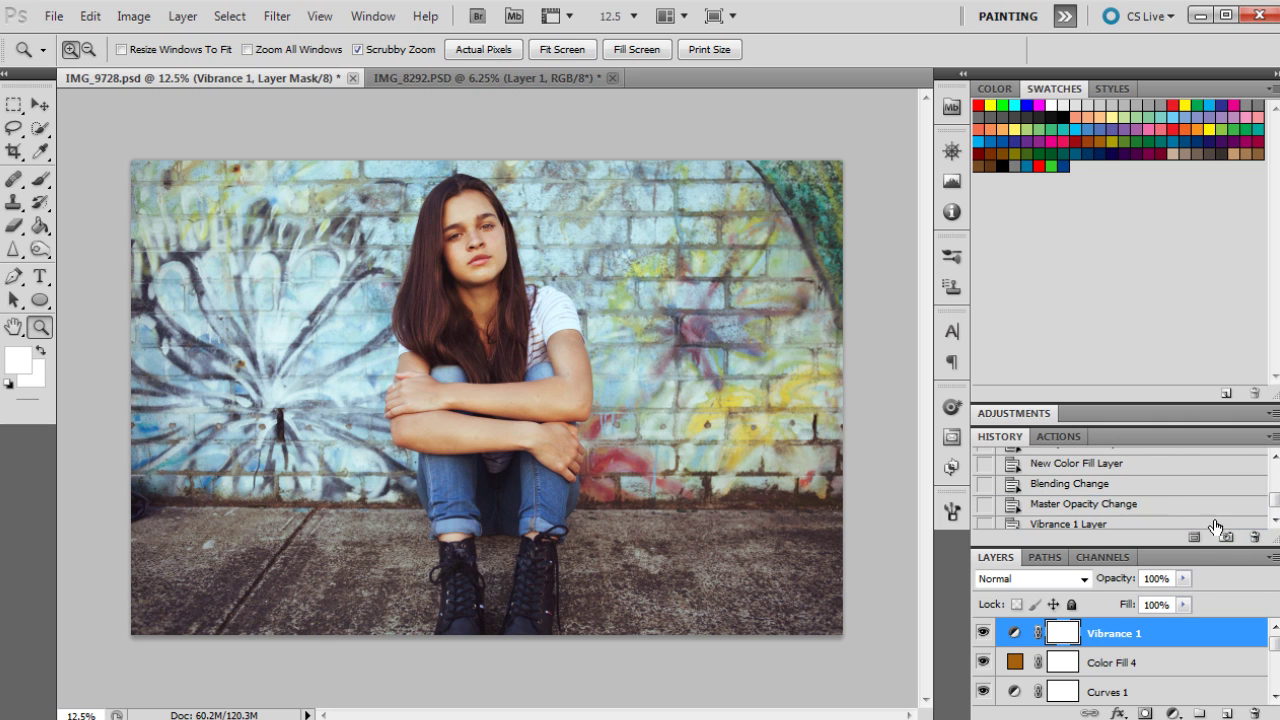
{"action": "scroll", "coordinate": [1070, 487], "scroll_direction": "up", "scroll_amount": 2}
{"action": "scroll", "coordinate": [1070, 487], "scroll_direction": "up", "scroll_amount": 3}
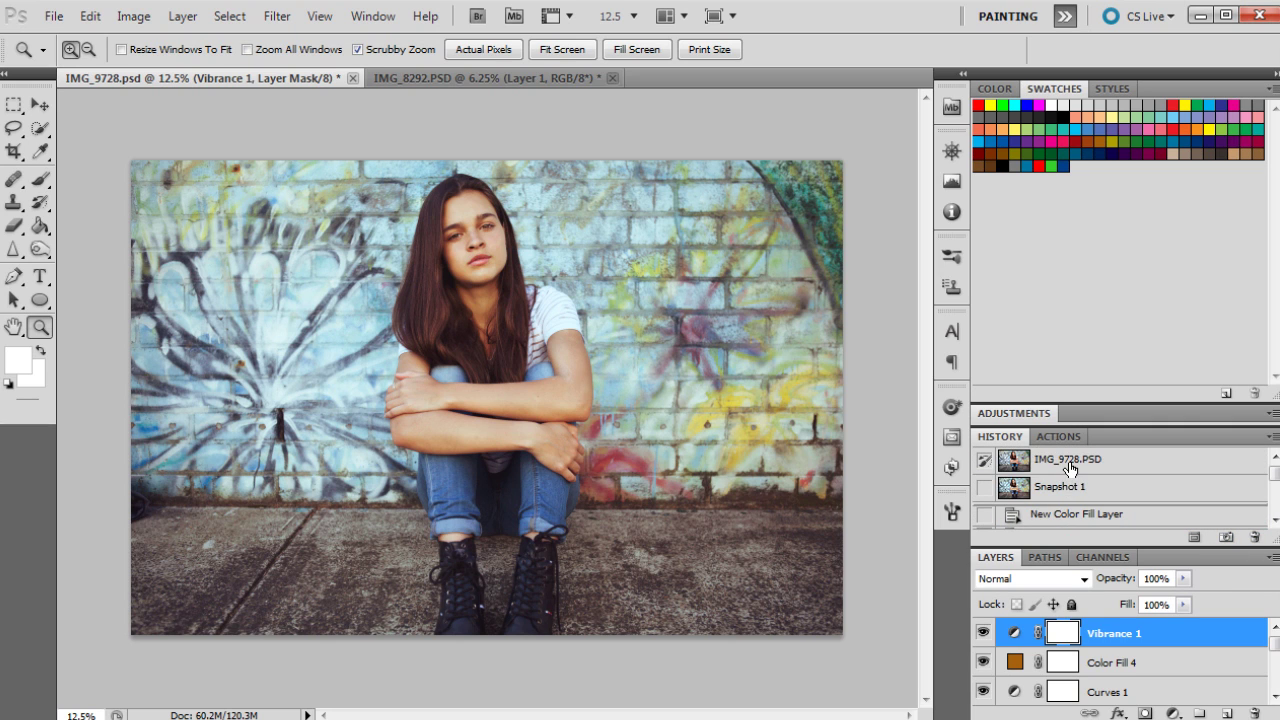
{"action": "left_click", "coordinate": [1070, 467]}
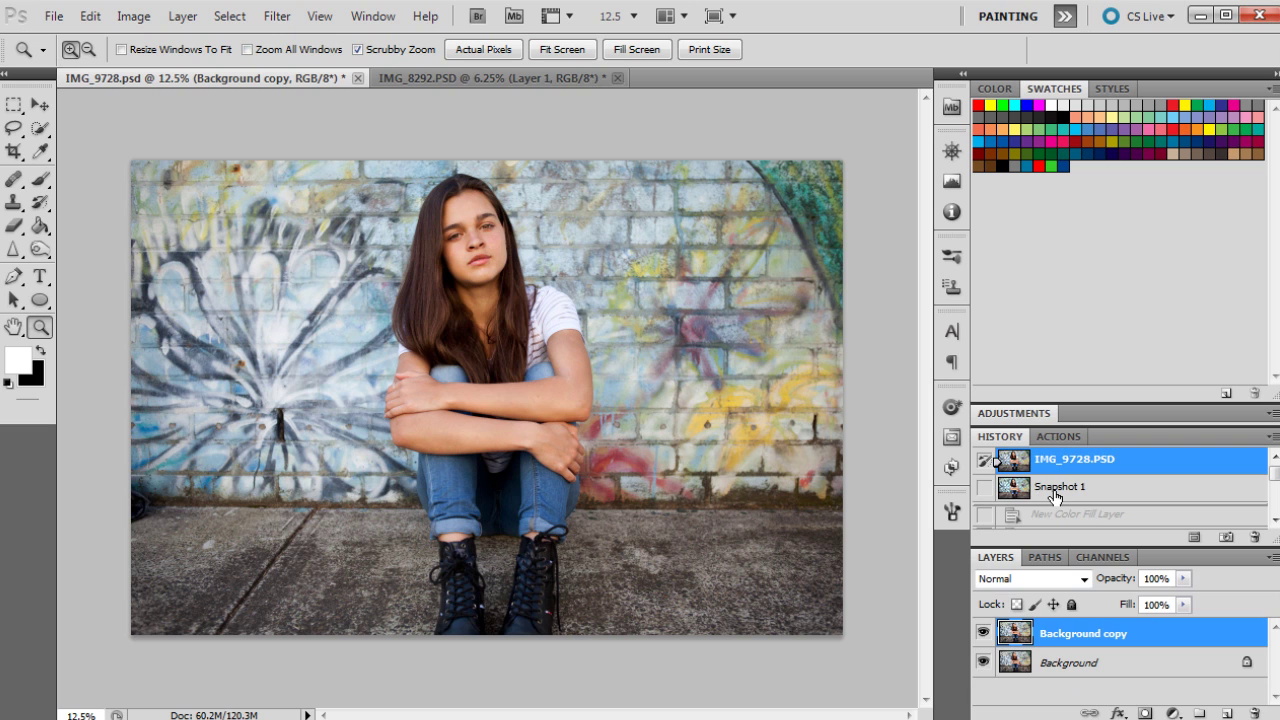
{"action": "left_click", "coordinate": [1055, 490]}
- Zoom into the girl's face to compare original and Snapshot 1, then zoom back out to 12.5%
{"action": "left_click", "coordinate": [462, 296]}
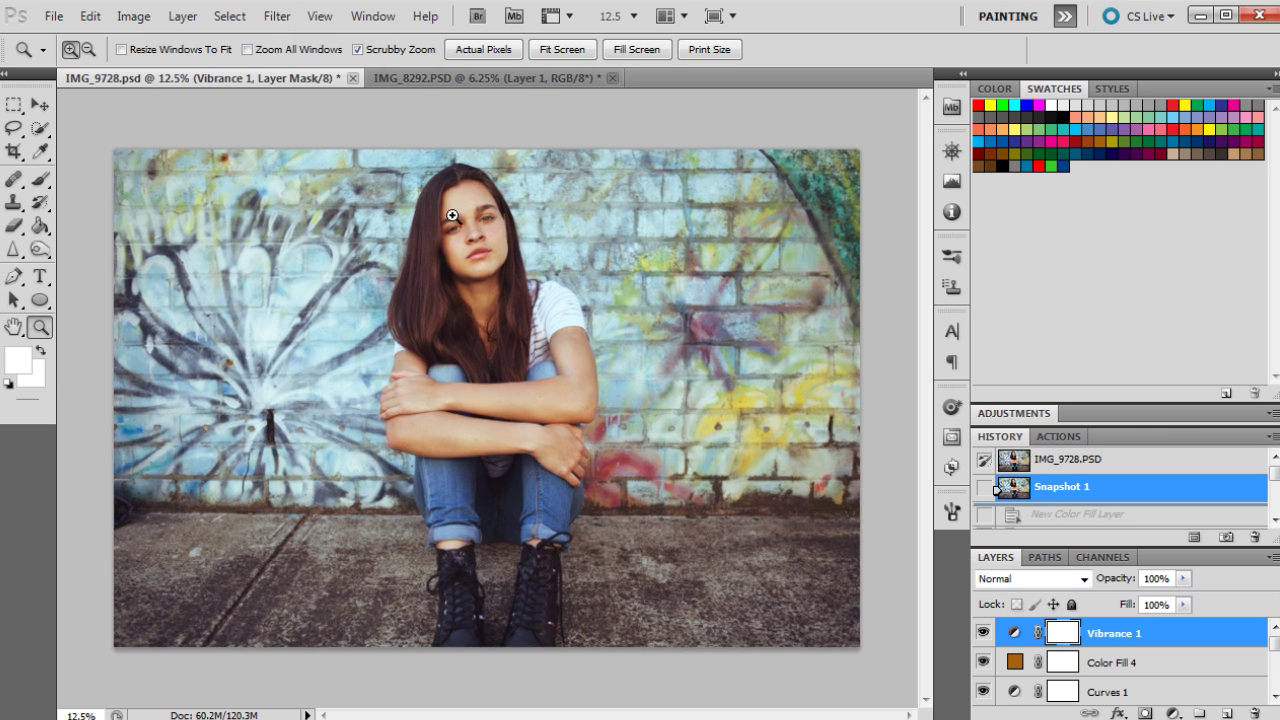
{"action": "left_click", "coordinate": [457, 214]}
{"action": "left_click", "coordinate": [1068, 465]}
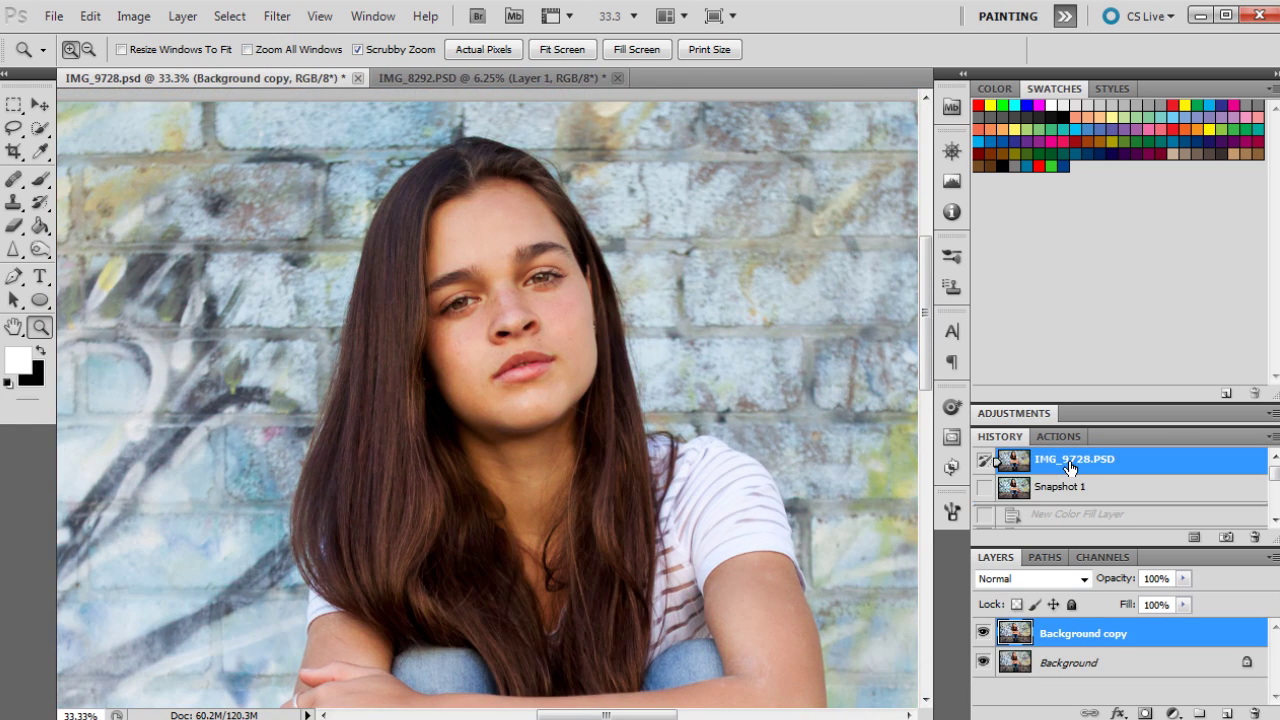
{"action": "left_click", "coordinate": [1068, 490]}
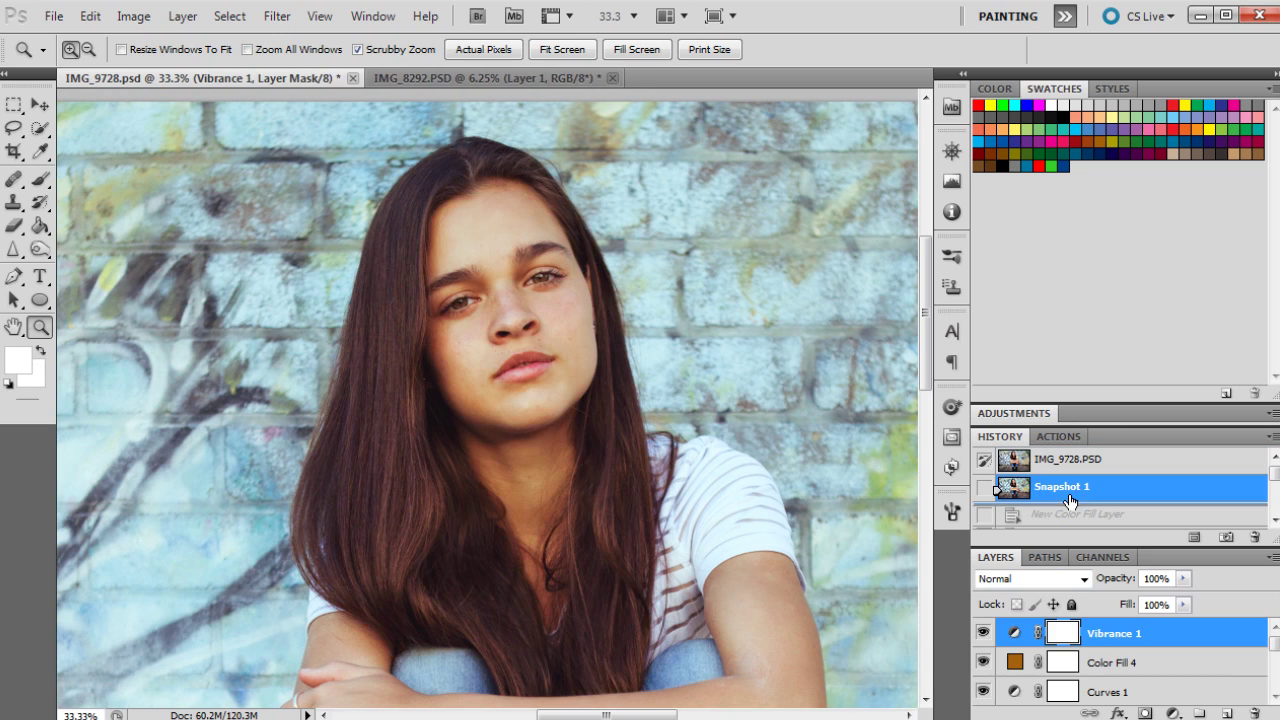
{"action": "right_click", "coordinate": [582, 341]}
{"action": "left_click", "coordinate": [615, 450]}
{"action": "right_click", "coordinate": [586, 356]}
{"action": "left_click", "coordinate": [618, 462]}
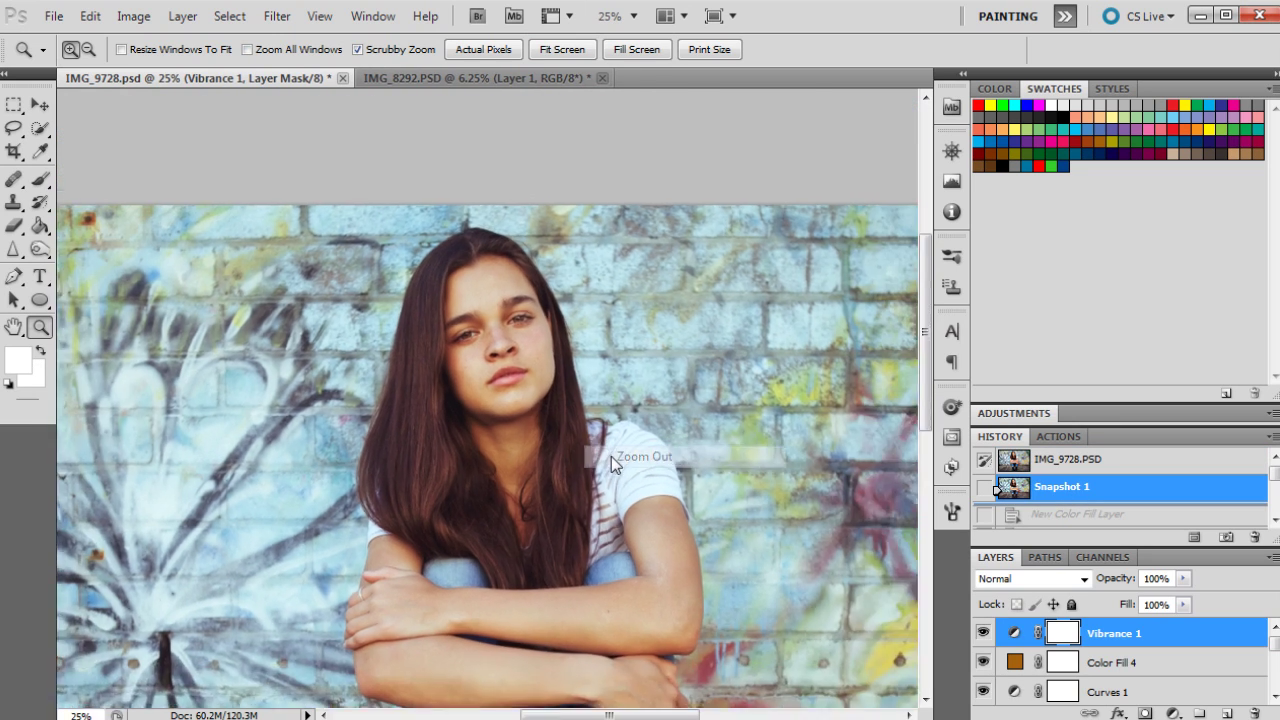
{"action": "right_click", "coordinate": [599, 425]}
{"action": "left_click", "coordinate": [633, 531]}
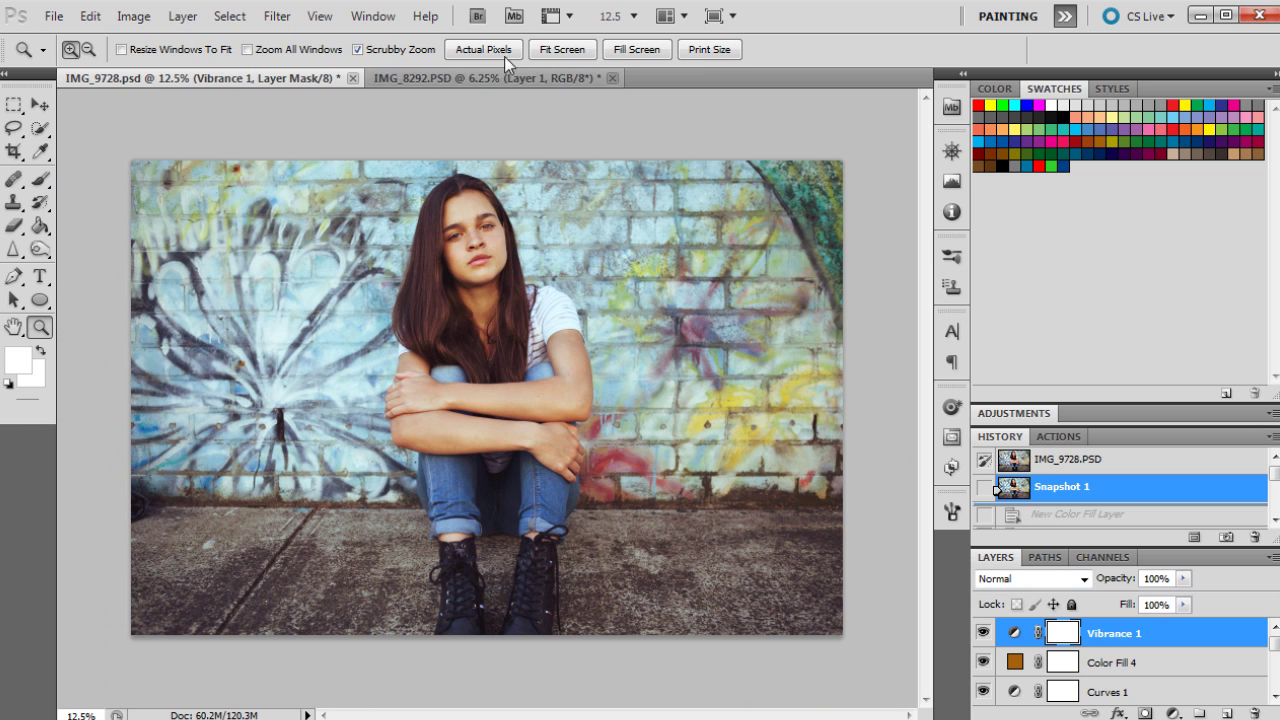
- Float IMG_8292.PSD in a smaller window and drag IMG_9728's selected fill and adjustment layers onto it
{"action": "left_click_drag", "start_coordinate": [510, 74], "coordinate": [496, 112]}
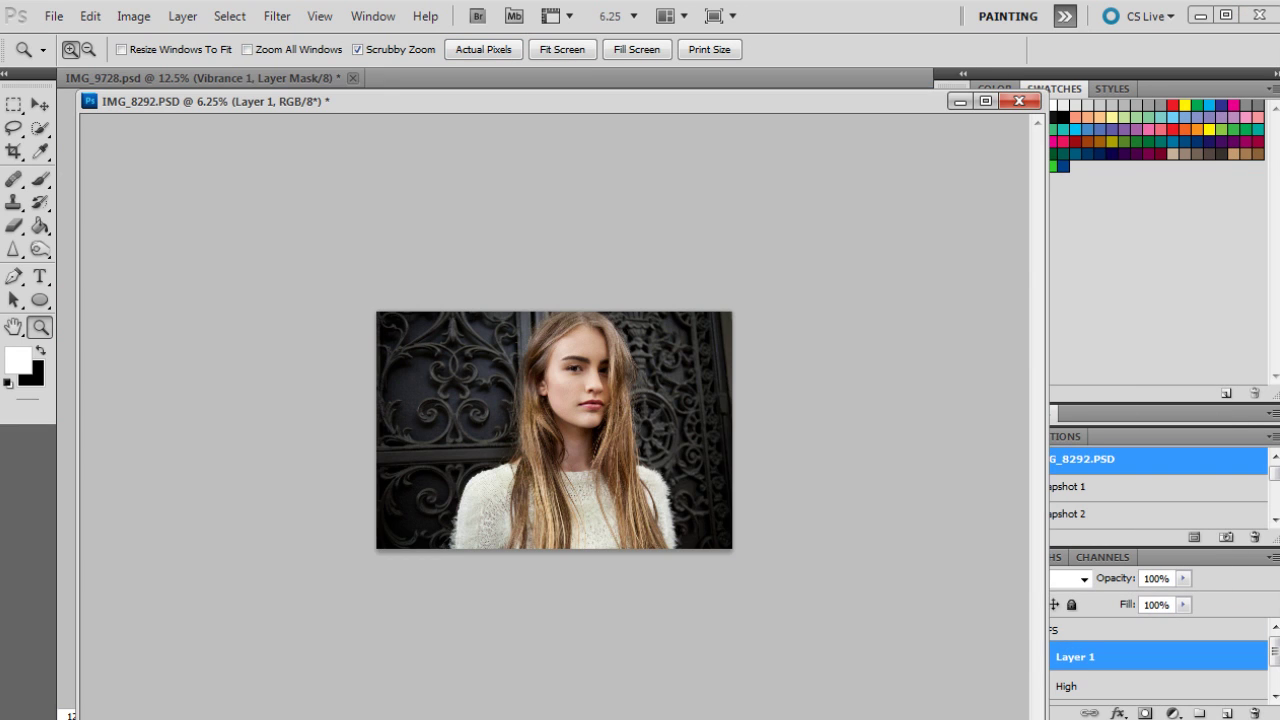
{"action": "left_click_drag", "start_coordinate": [894, 694], "coordinate": [580, 606]}
{"action": "left_click", "coordinate": [828, 412]}
{"action": "scroll", "coordinate": [1110, 660], "scroll_direction": "down", "scroll_amount": 3}
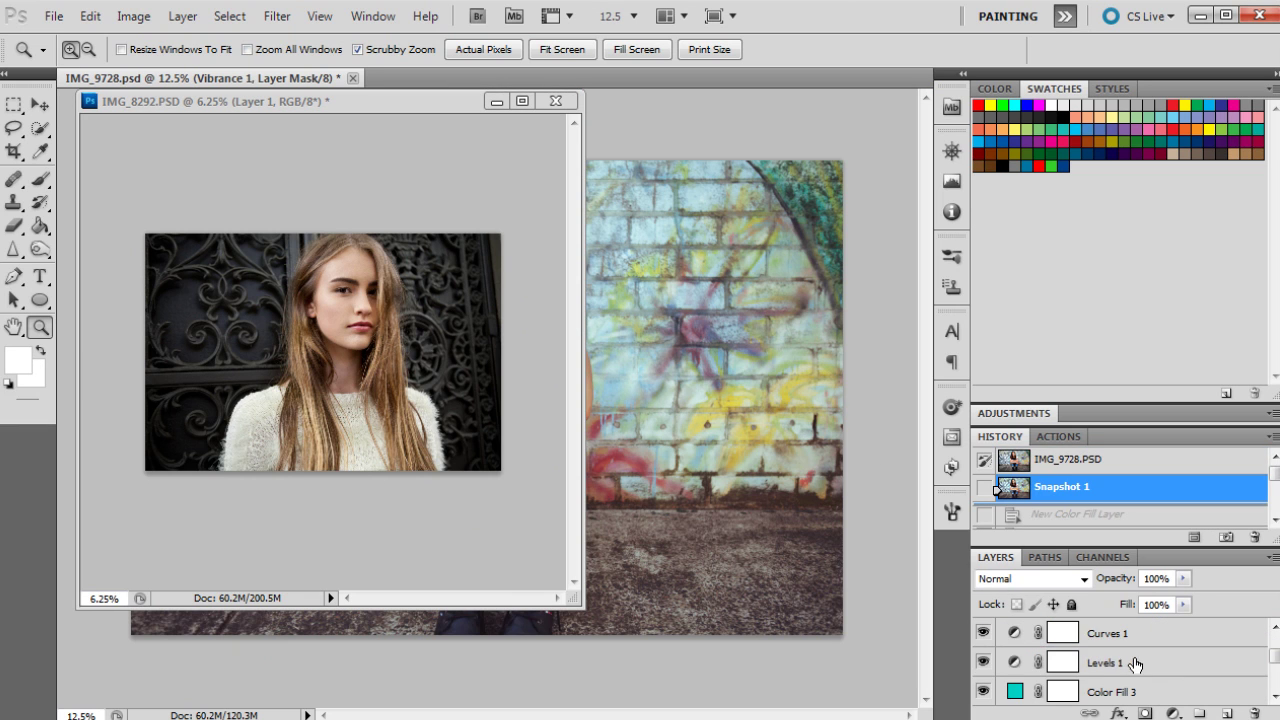
{"action": "scroll", "coordinate": [1113, 668], "scroll_direction": "down", "scroll_amount": 2}
{"action": "left_click", "coordinate": [1113, 662], "text": "shift"}
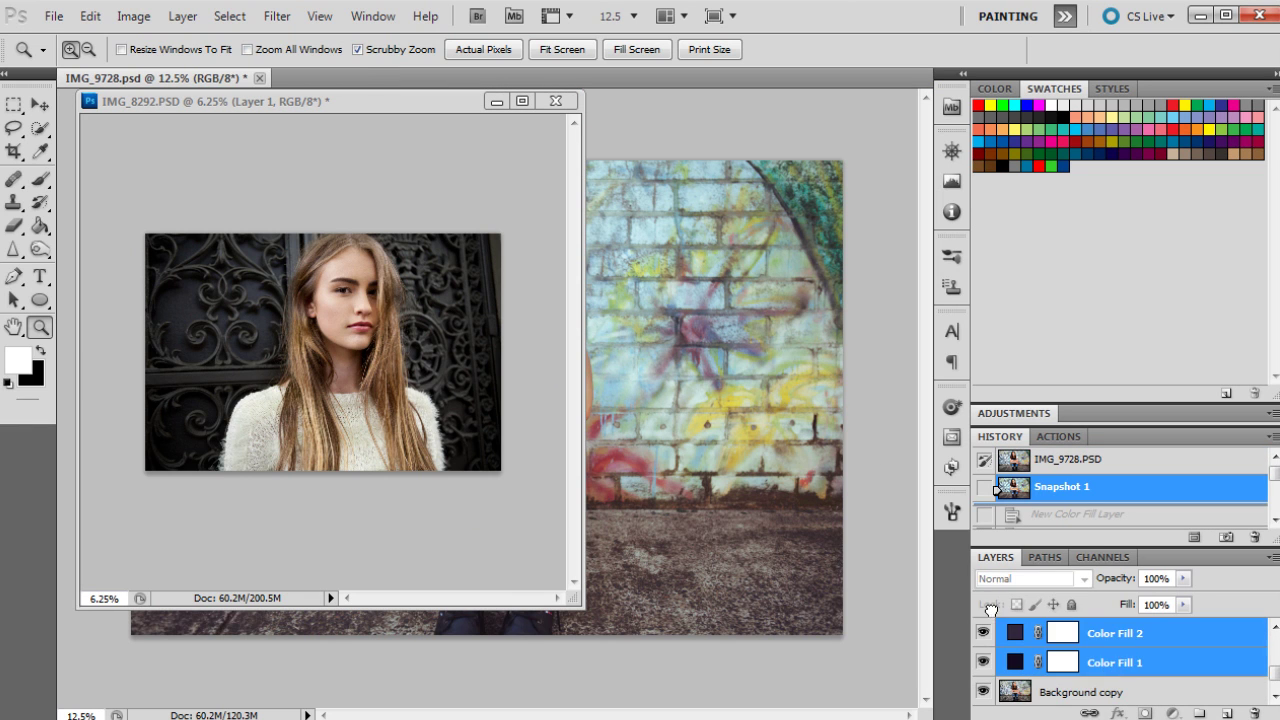
{"action": "left_click_drag", "start_coordinate": [1113, 662], "coordinate": [448, 431]}
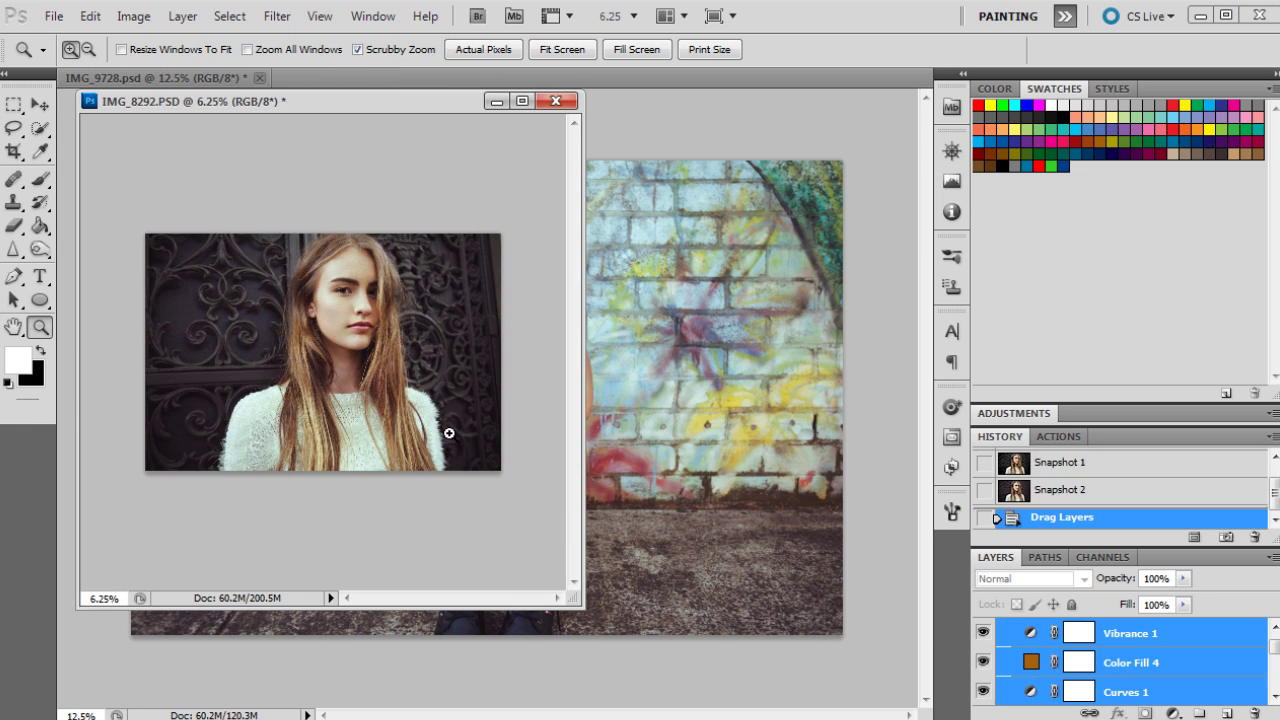
- Zoom in and back out on the graded IMG_8292, then dock it back among the document tabs
{"action": "left_click", "coordinate": [312, 306]}
{"action": "left_click", "coordinate": [312, 306]}
{"action": "right_click", "coordinate": [447, 378]}
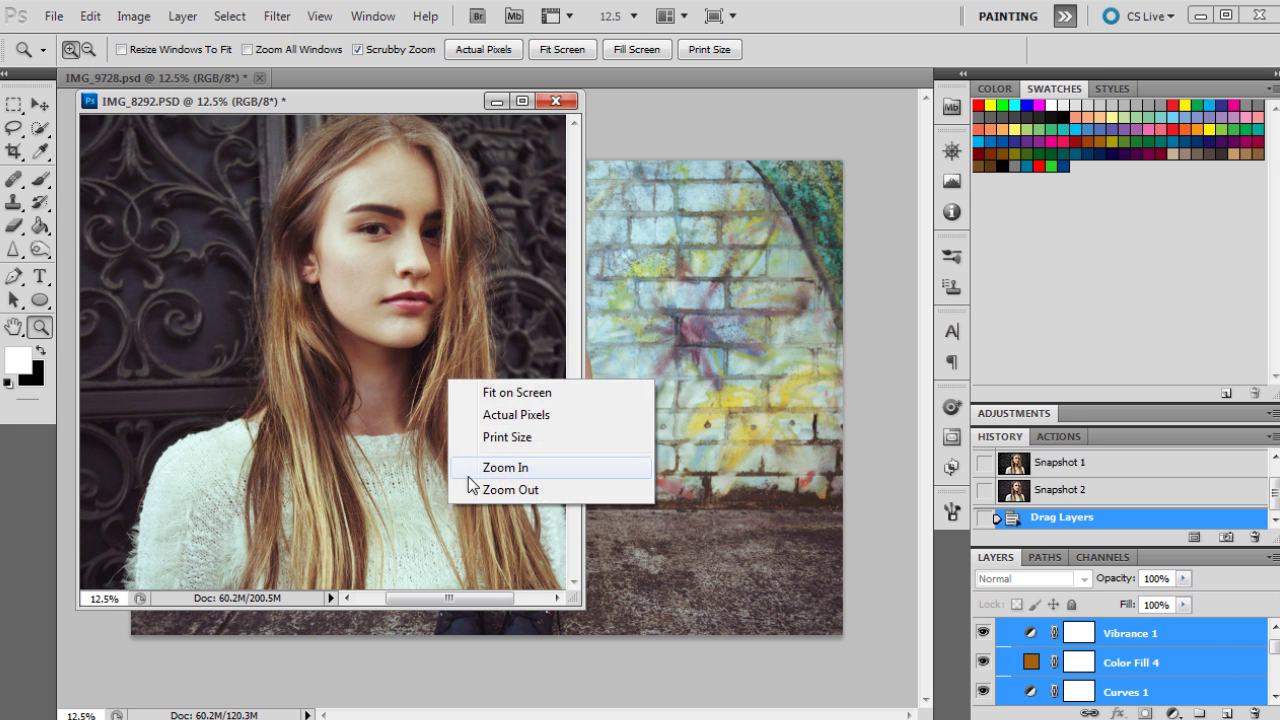
{"action": "left_click", "coordinate": [495, 489]}
{"action": "right_click", "coordinate": [418, 341]}
{"action": "left_click", "coordinate": [451, 342]}
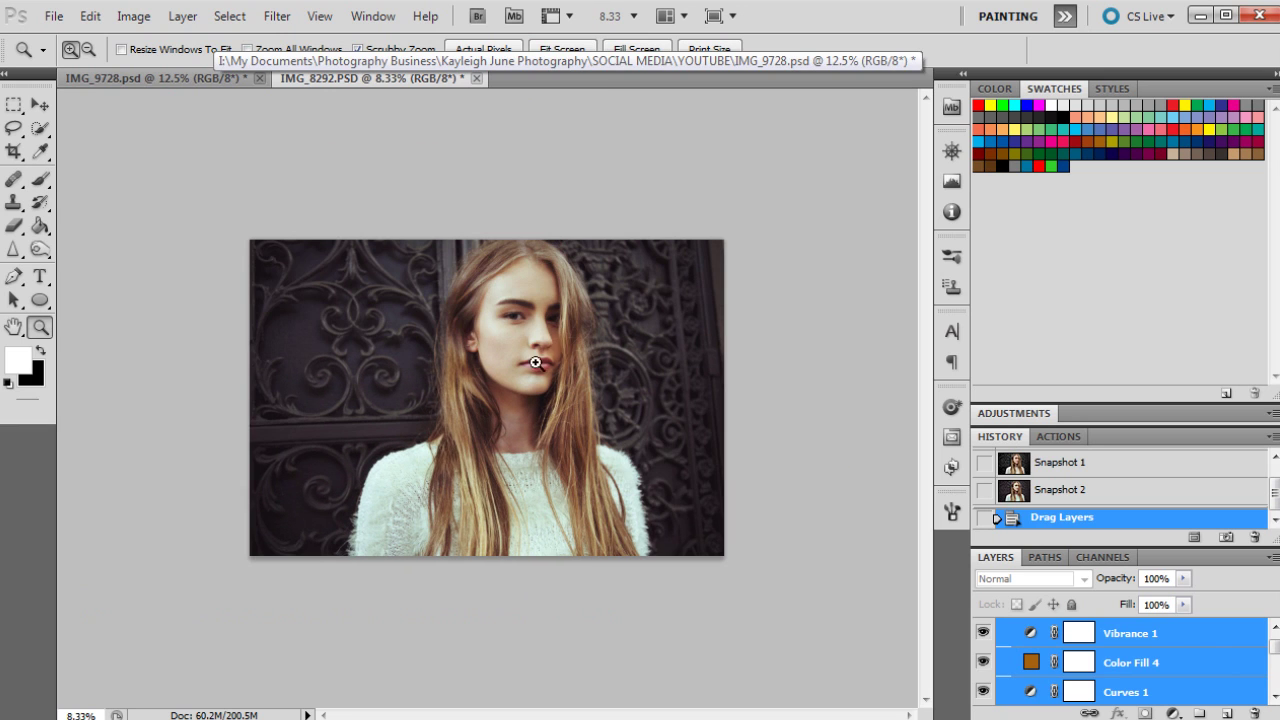